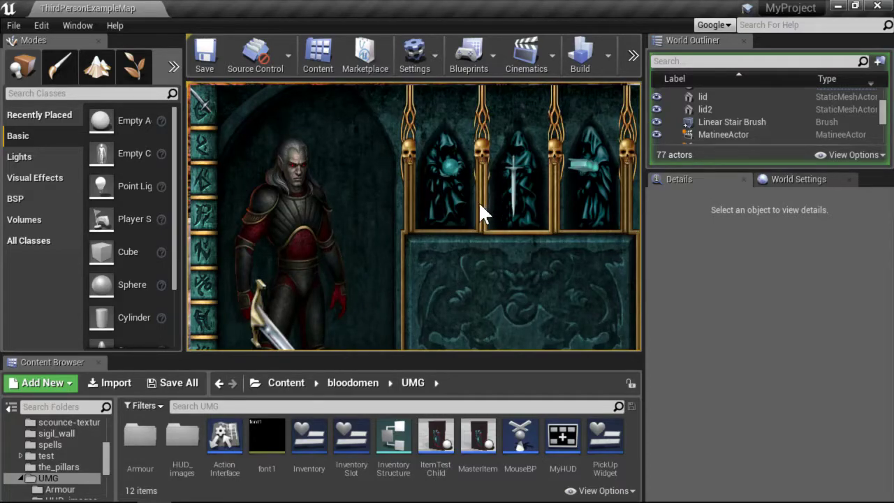
# Test the running inventory menu full screen by switching between its orb, sword and book categories, and end the play session
pyautogui.press('F11')
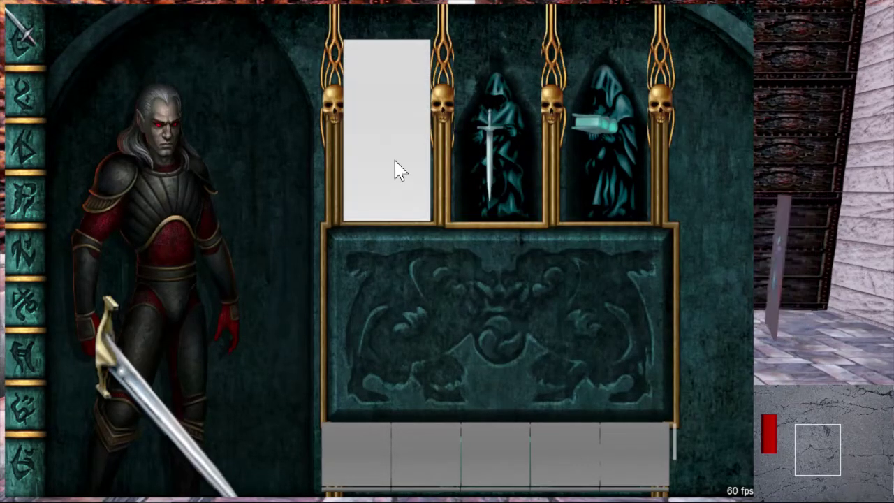
pyautogui.click(471, 161)
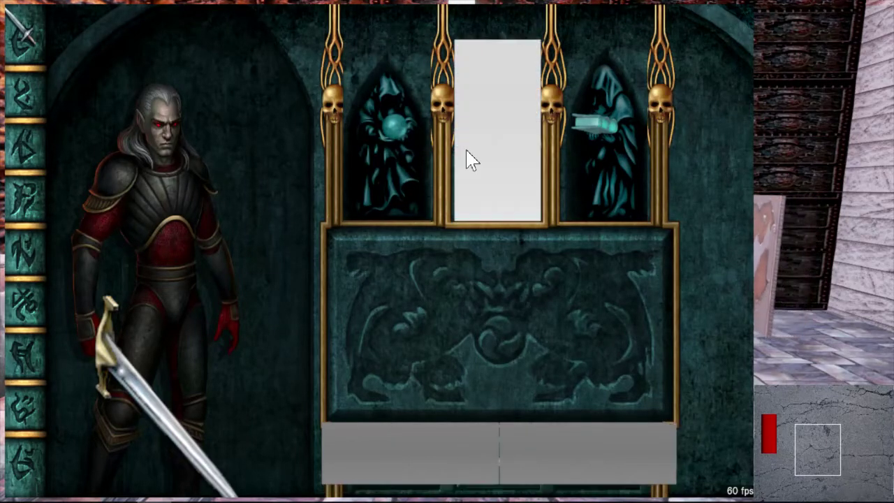
pyautogui.click(584, 156)
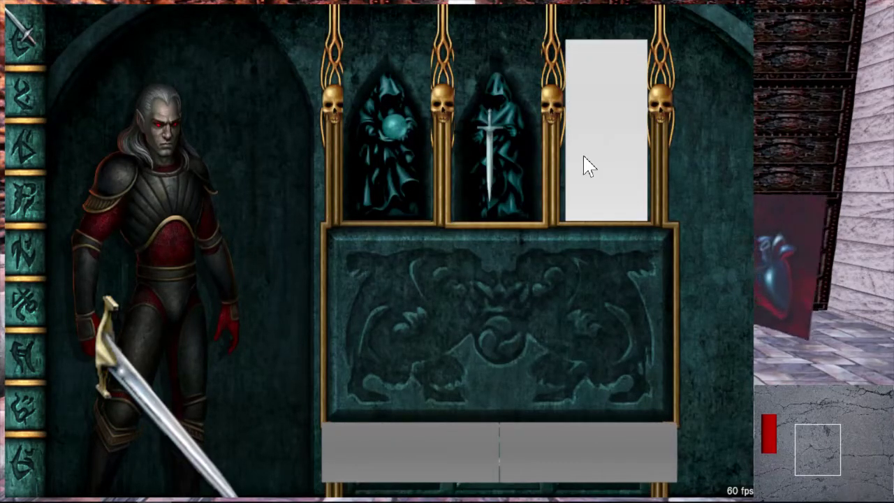
pyautogui.click(422, 134)
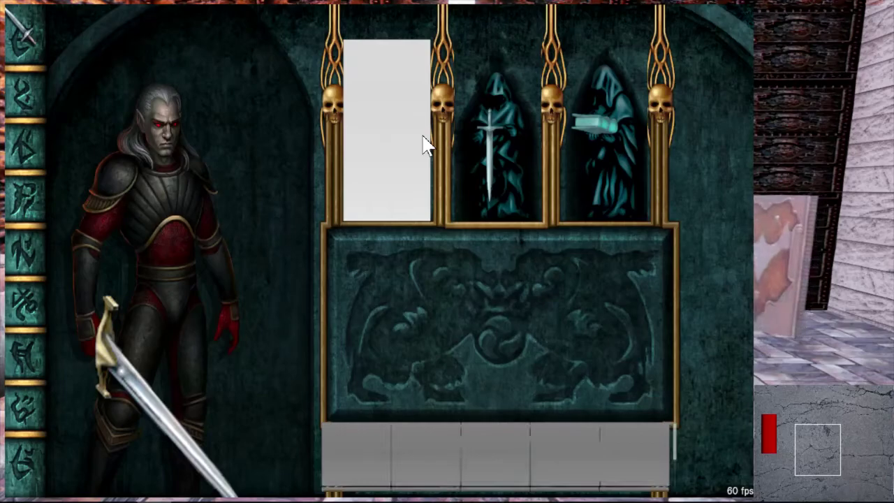
pyautogui.press('Escape')
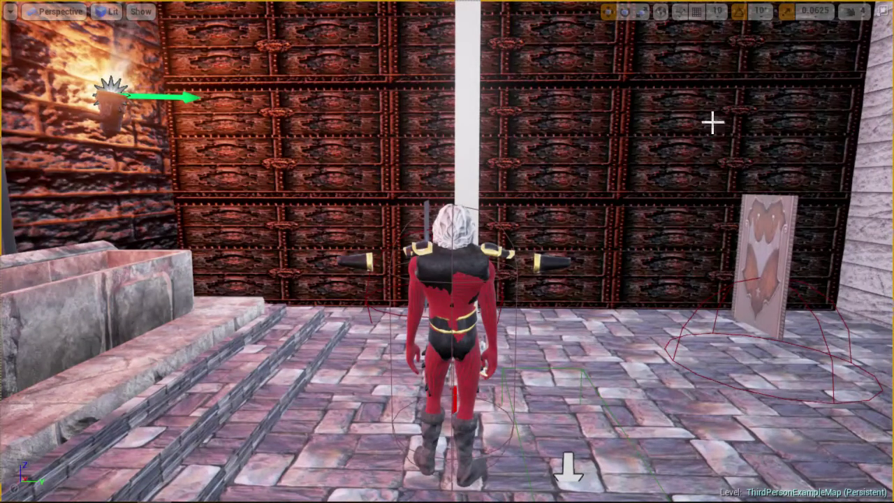
pyautogui.click(461, 154)
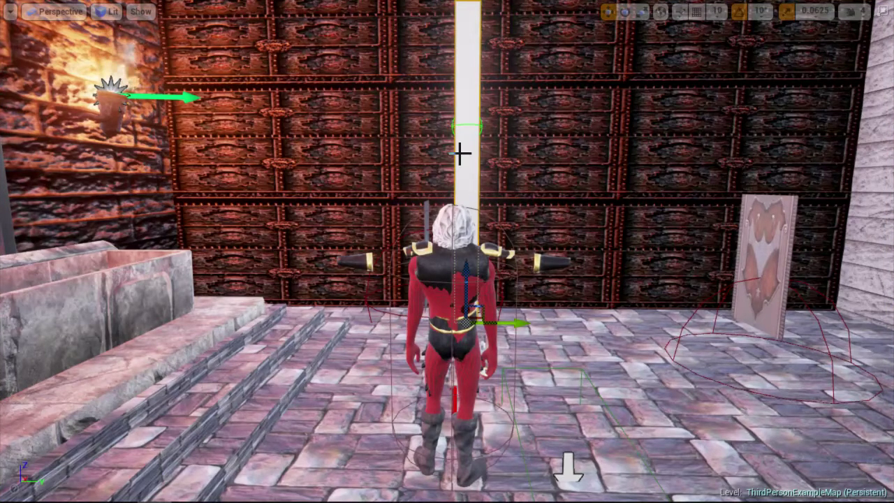
# Play the level again and collect two Heart of Darkness pickups with the character
pyautogui.hotkey('alt', 'p')
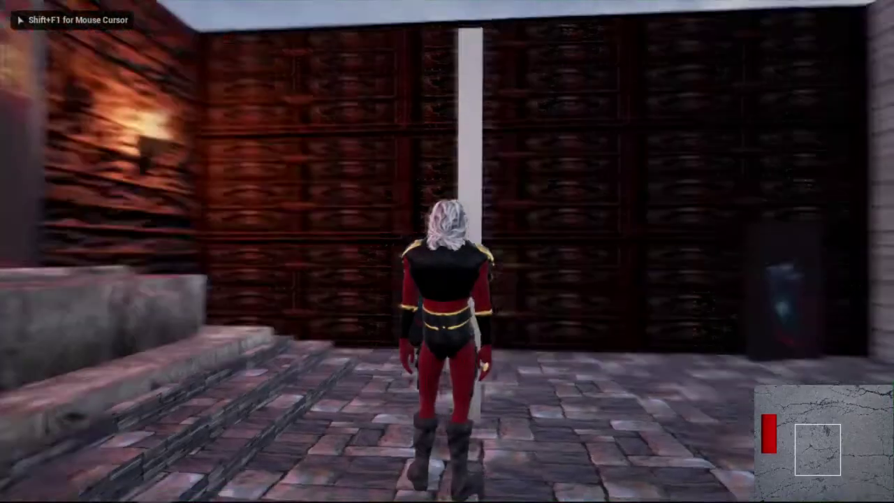
pyautogui.press('w')
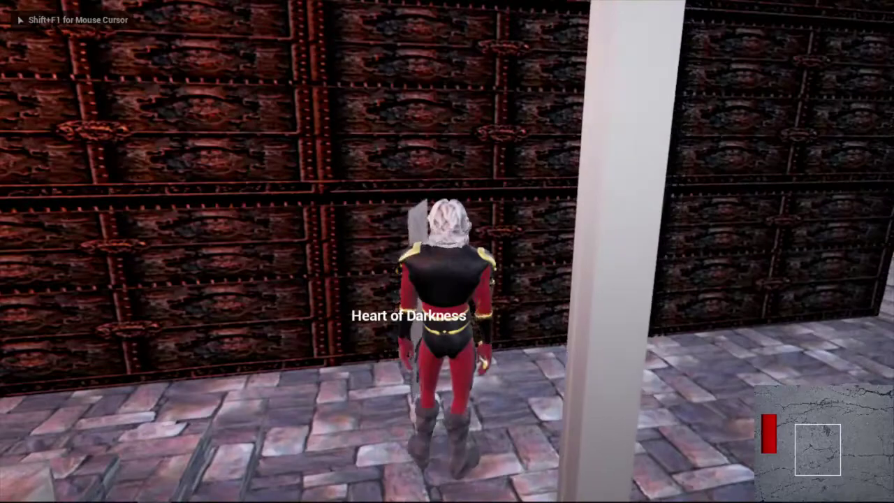
pyautogui.press('e')
pyautogui.press('w')
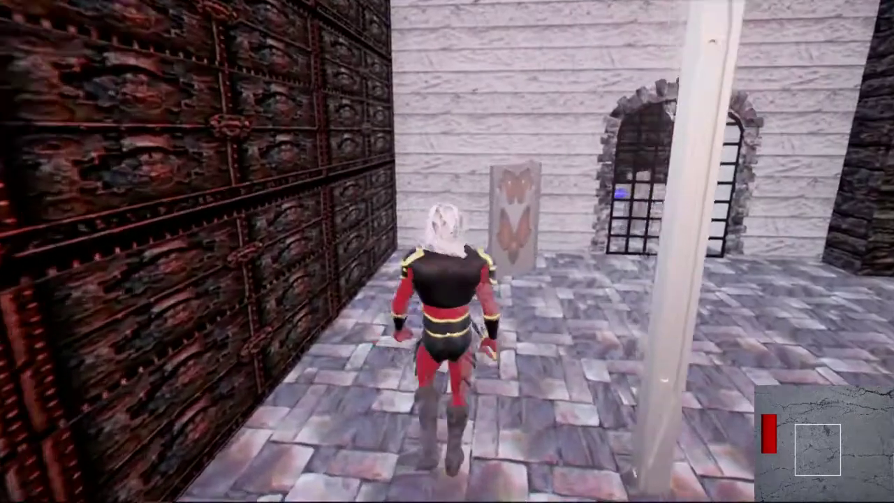
pyautogui.press('w')
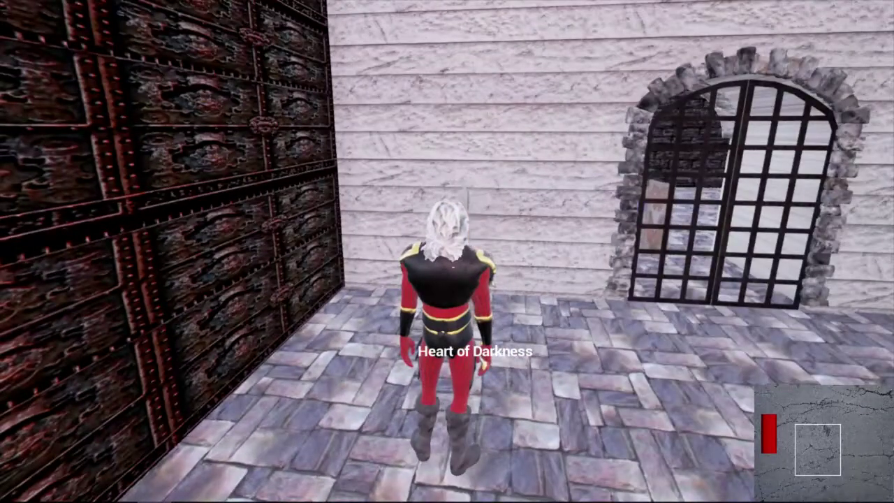
pyautogui.press('e')
# Check the collected hearts in the in-game inventory, try its orb and sword categories, and close the inventory
pyautogui.press('i')
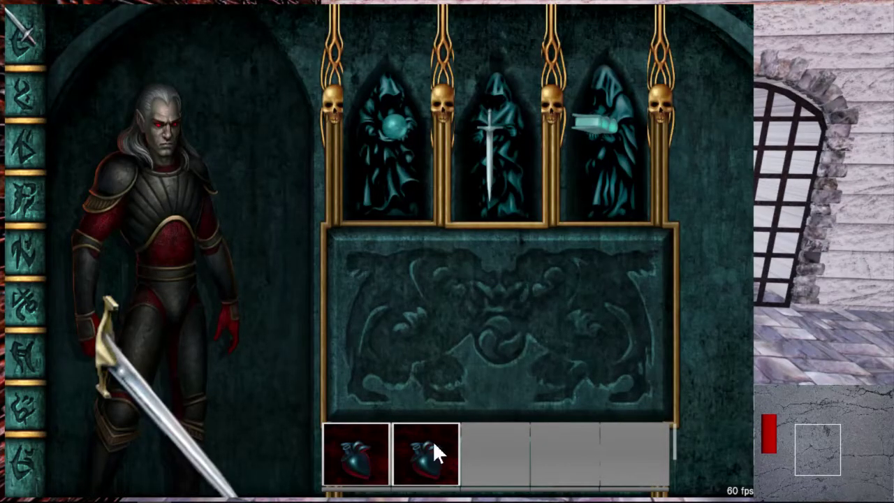
pyautogui.click(415, 188)
pyautogui.click(491, 170)
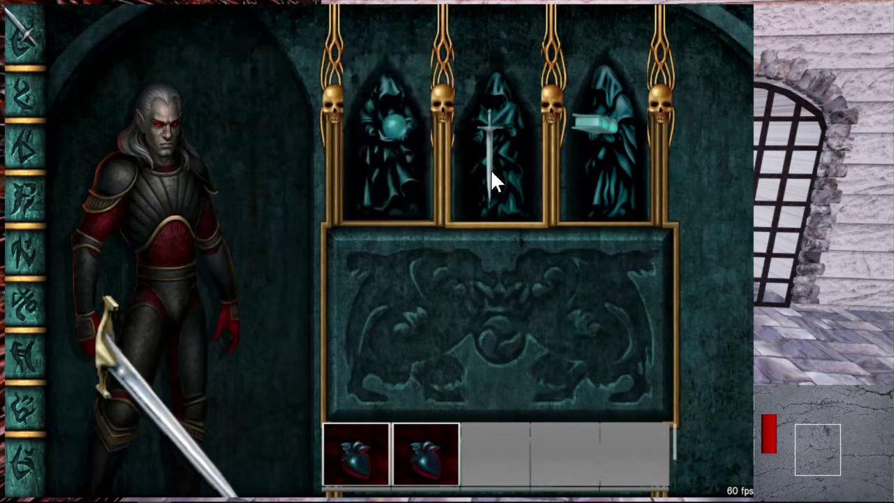
pyautogui.click(412, 144)
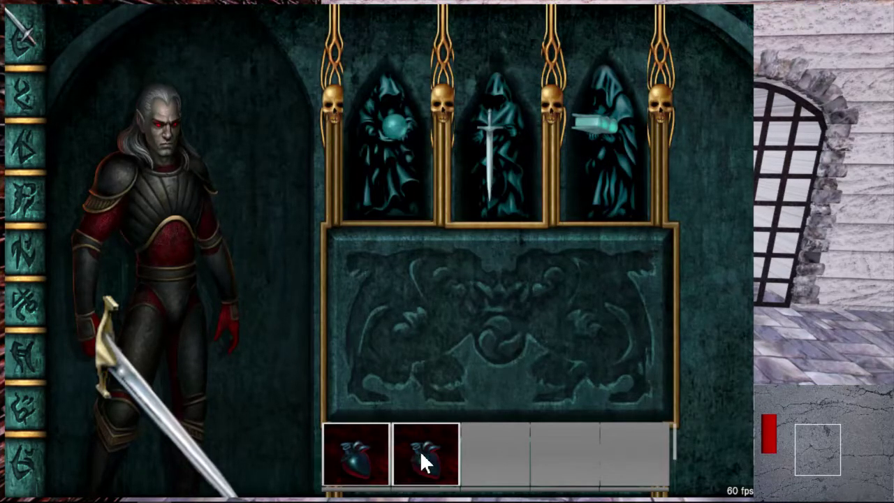
pyautogui.press('i')
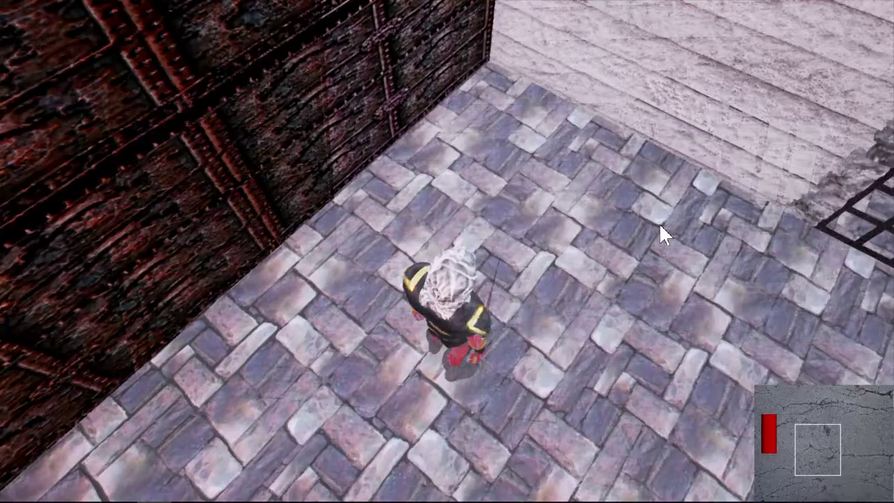
# Stop the play test and restore the level viewport from full screen to the normal editor layout
pyautogui.click(540, 231)
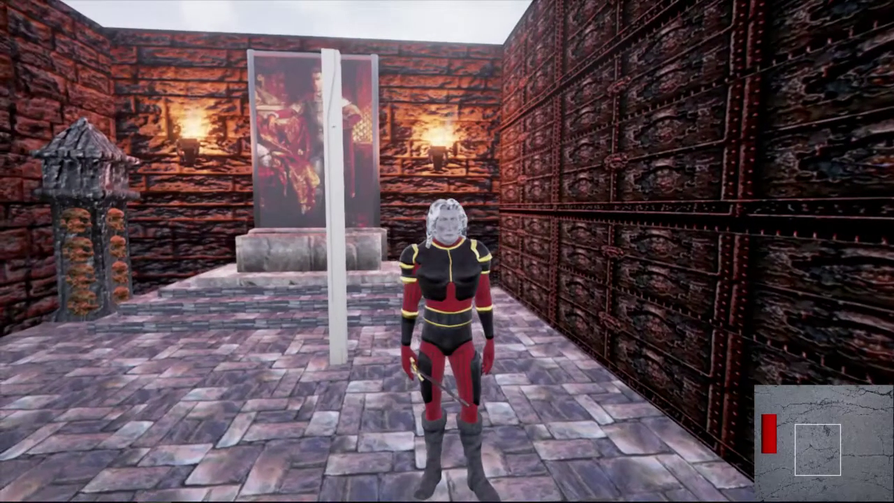
pyautogui.press('Escape')
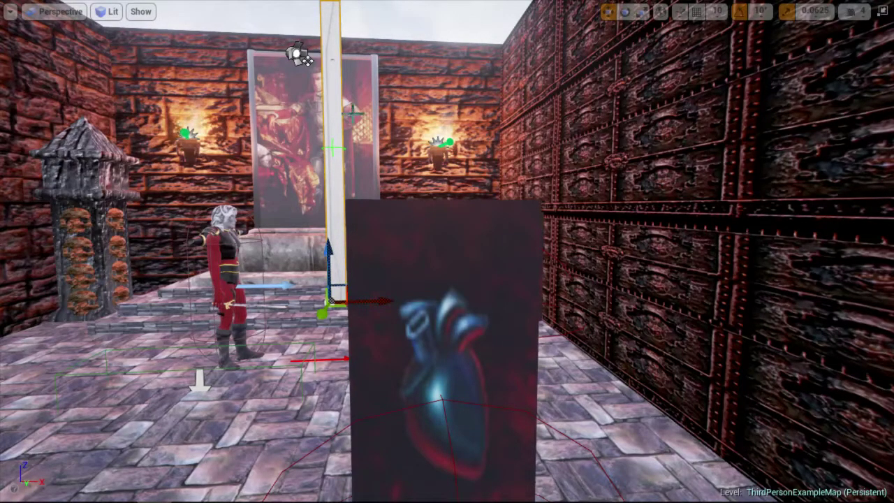
pyautogui.click(222, 153)
pyautogui.press('F11')
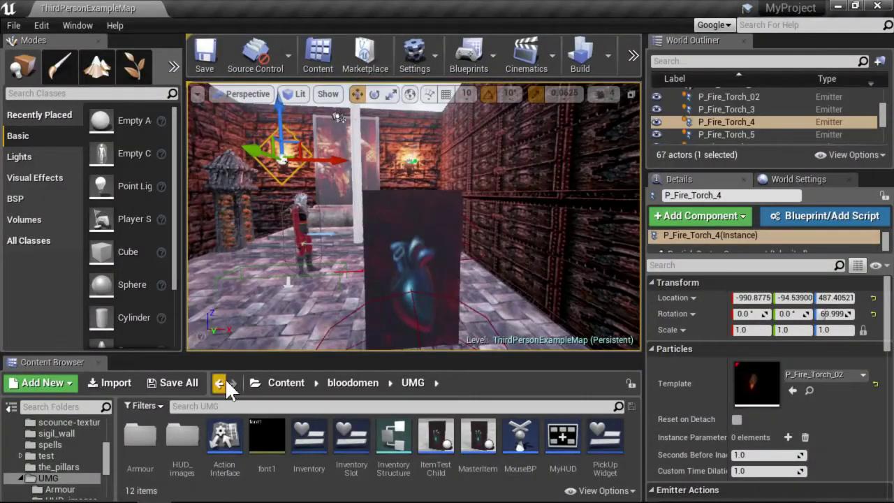
# Examine the CancelAction and EquipAction functions of the ActionInterface blueprint, and close its editor
pyautogui.doubleClick(235, 442)
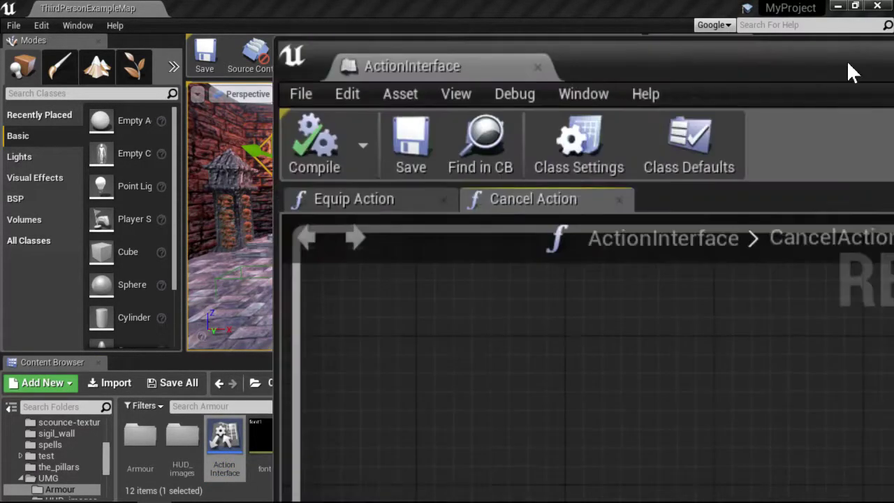
pyautogui.moveTo(848, 60); pyautogui.dragTo(335, 40)
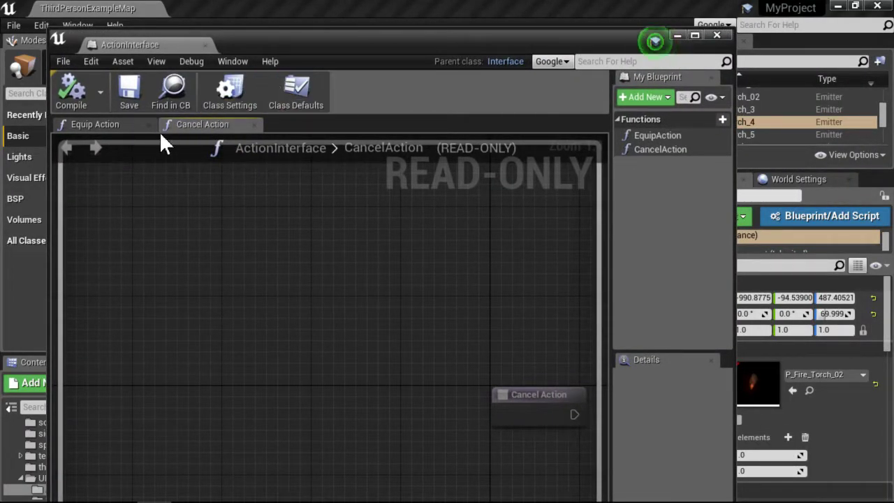
pyautogui.moveTo(414, 321); pyautogui.dragTo(231, 213, button='right')
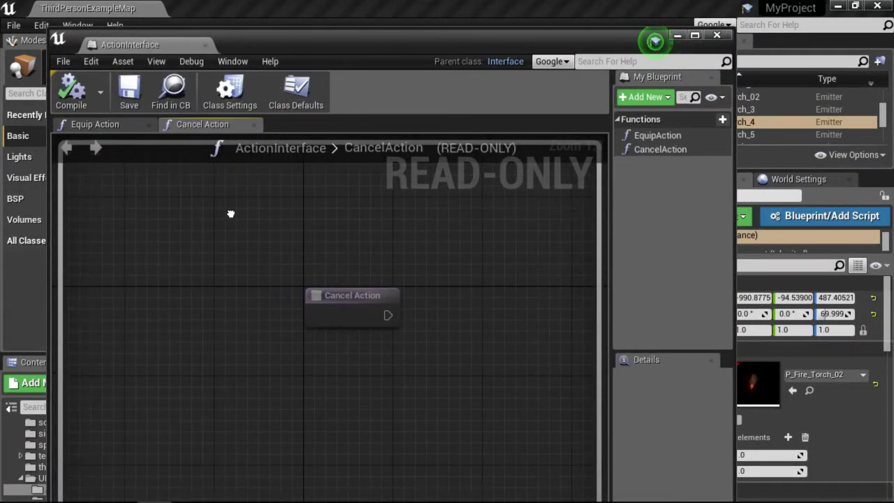
pyautogui.click(99, 123)
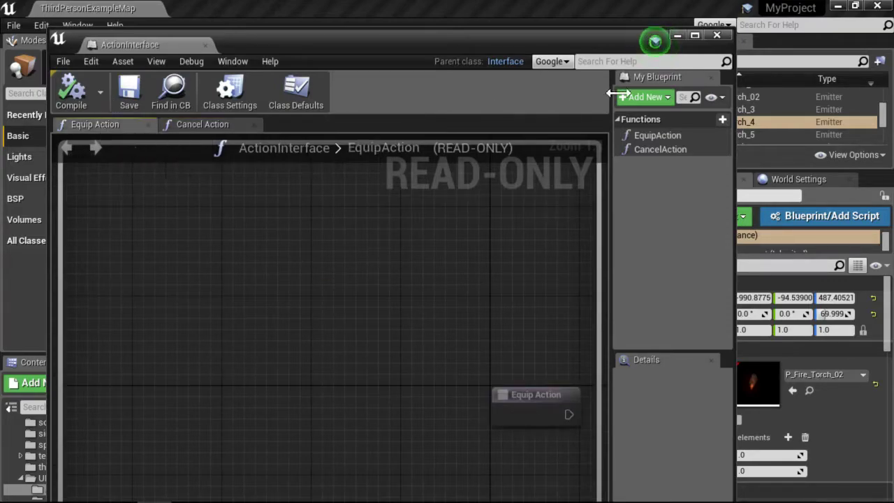
pyautogui.click(717, 36)
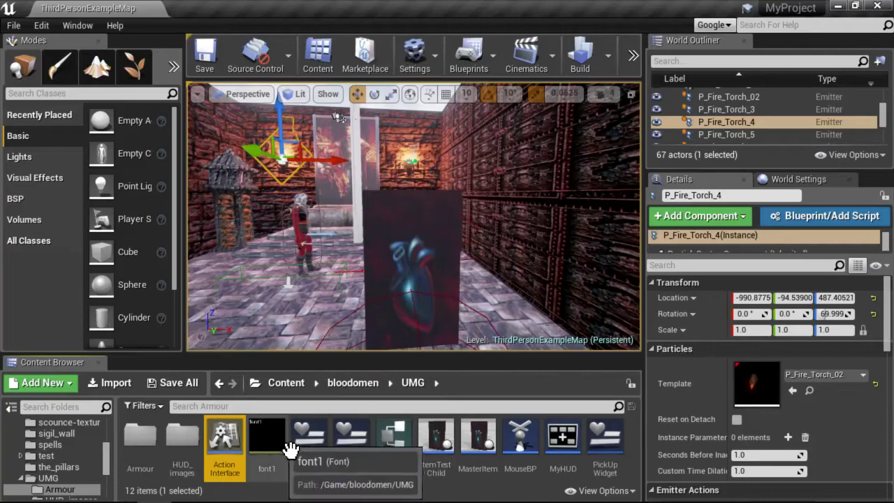
# Open the Inventory widget in a maximised editor and examine the InventoryMenu canvas panel
pyautogui.doubleClick(316, 449)
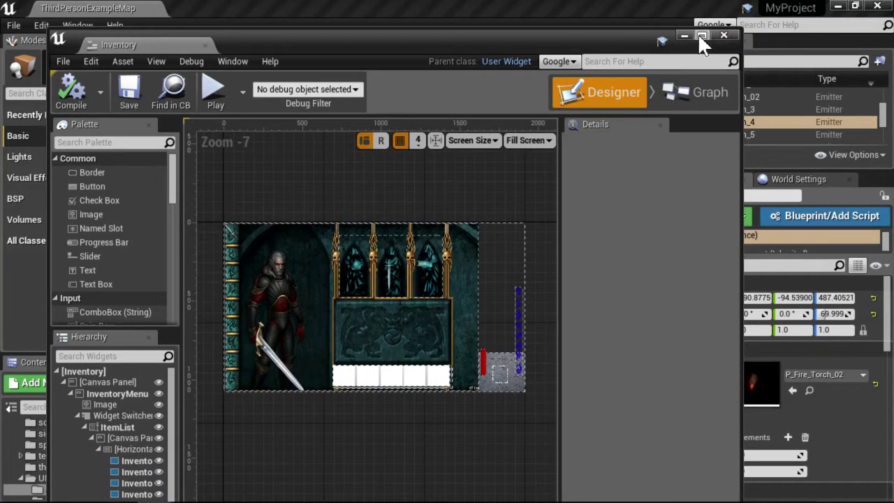
pyautogui.click(701, 35)
pyautogui.scroll(3, 409, 268)
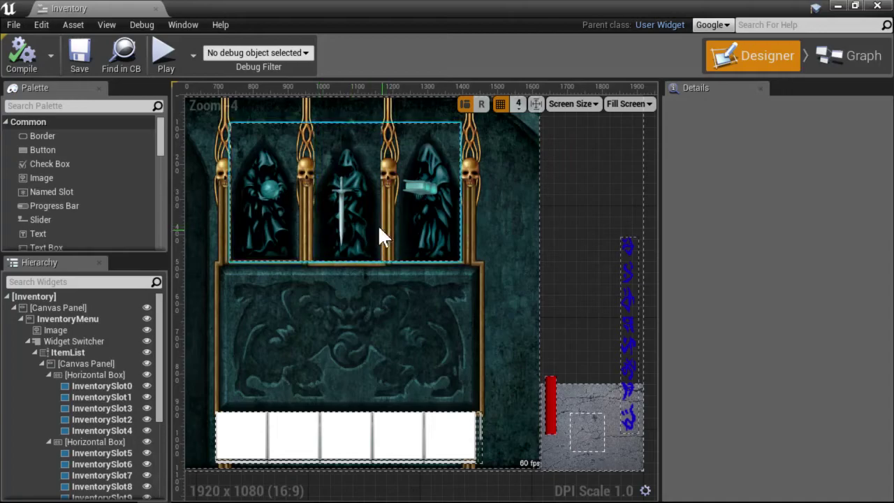
pyautogui.click(68, 322)
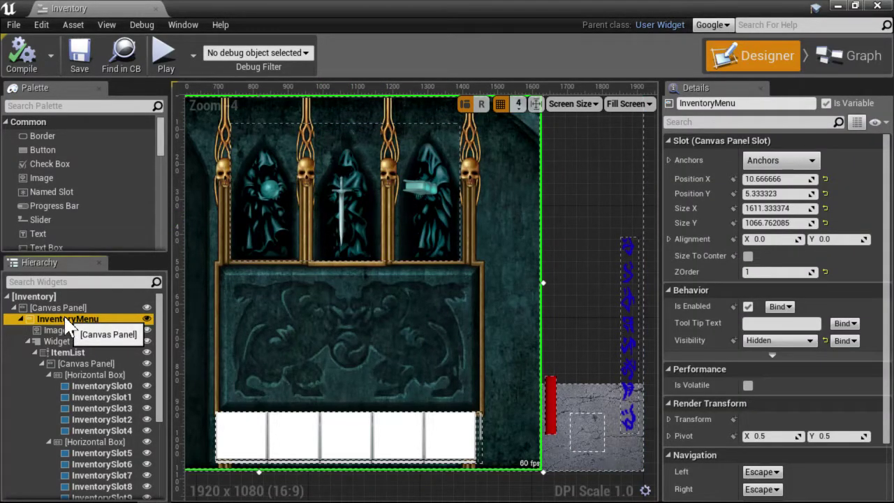
pyautogui.moveTo(557, 252); pyautogui.dragTo(643, 243, button='right')
pyautogui.scroll(-1, 644, 244)
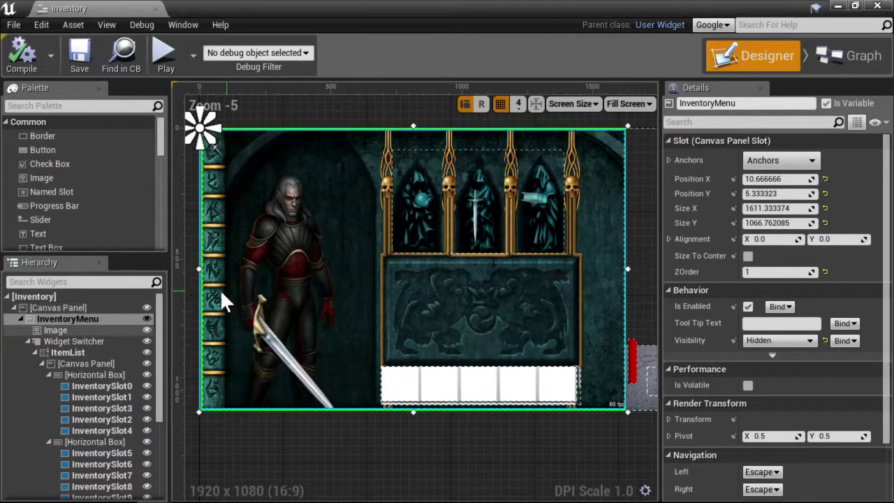
# Inspect the Widget Switcher and its ItemList, EquipmentList and SpellsList scroll boxes in the Inventory widget
pyautogui.click(66, 341)
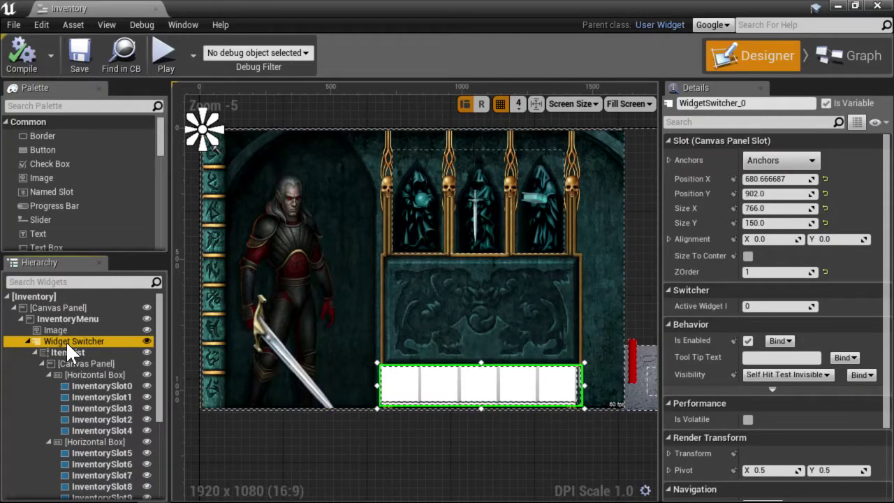
pyautogui.scroll(-3, 697, 329)
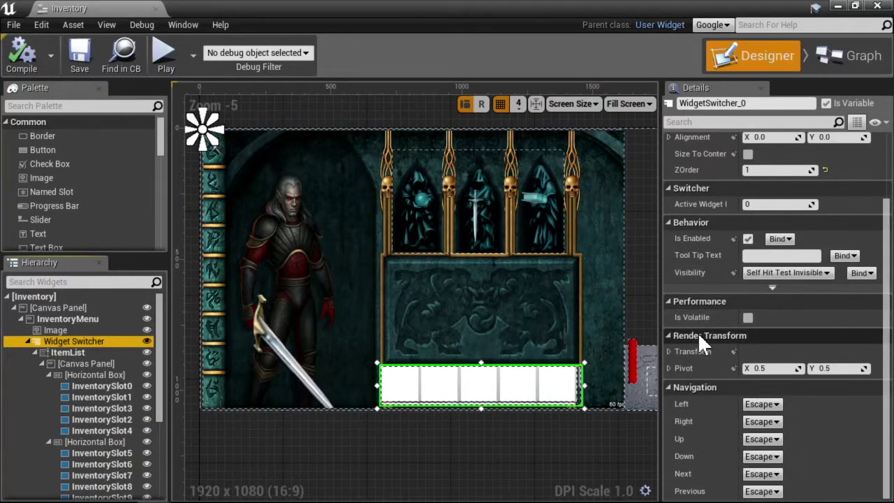
pyautogui.scroll(3, 698, 336)
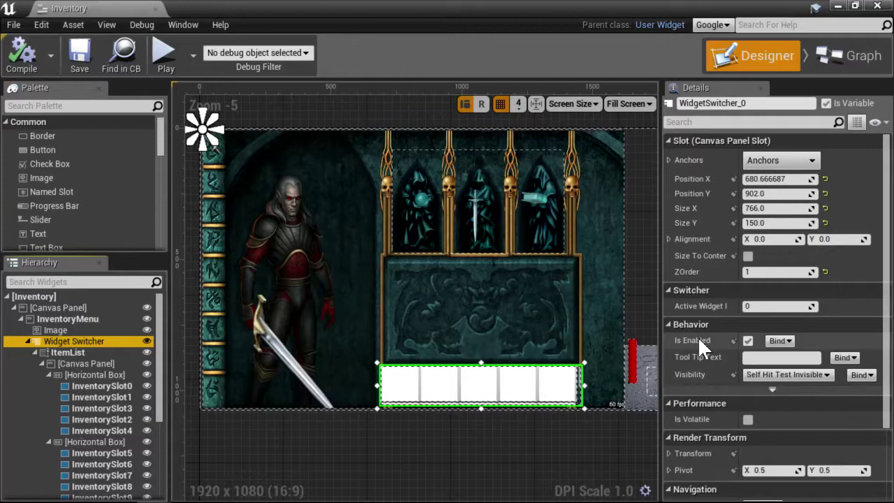
pyautogui.click(70, 353)
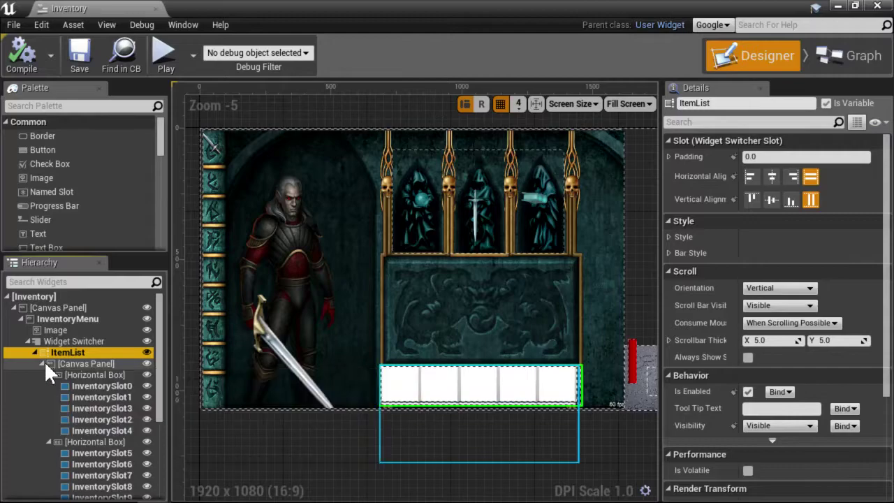
pyautogui.click(43, 361)
pyautogui.click(66, 377)
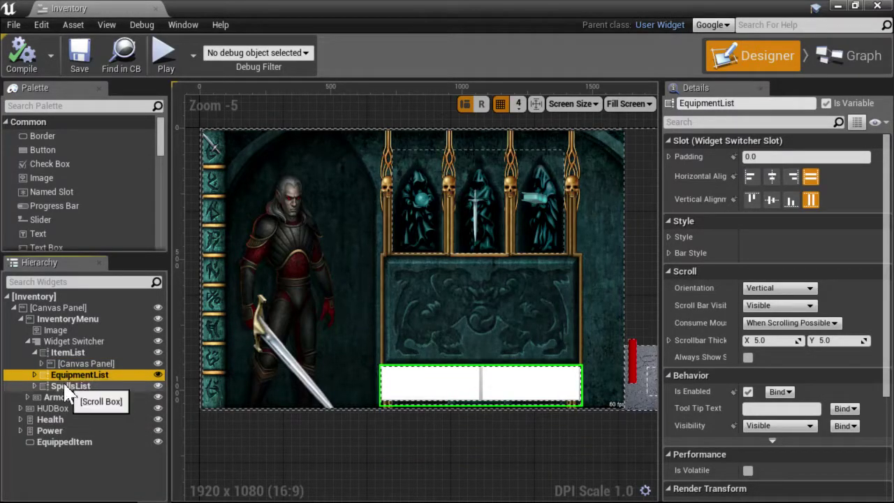
pyautogui.click(65, 388)
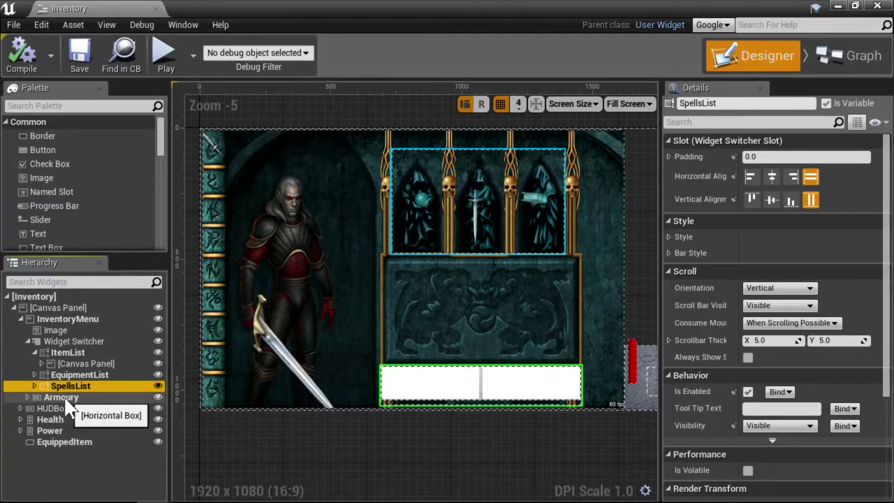
# Inspect the Armoury box, the HUDBox and the EquippedItem border in the Inventory widget
pyautogui.click(64, 398)
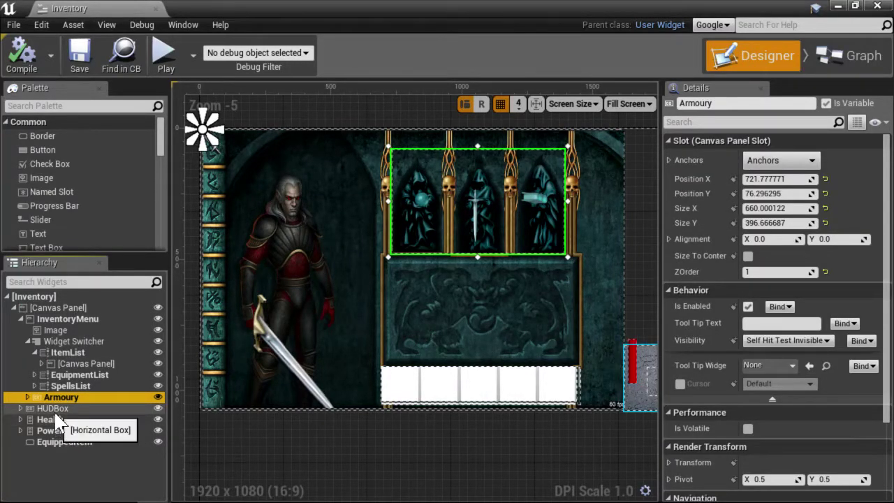
pyautogui.click(53, 409)
pyautogui.click(62, 443)
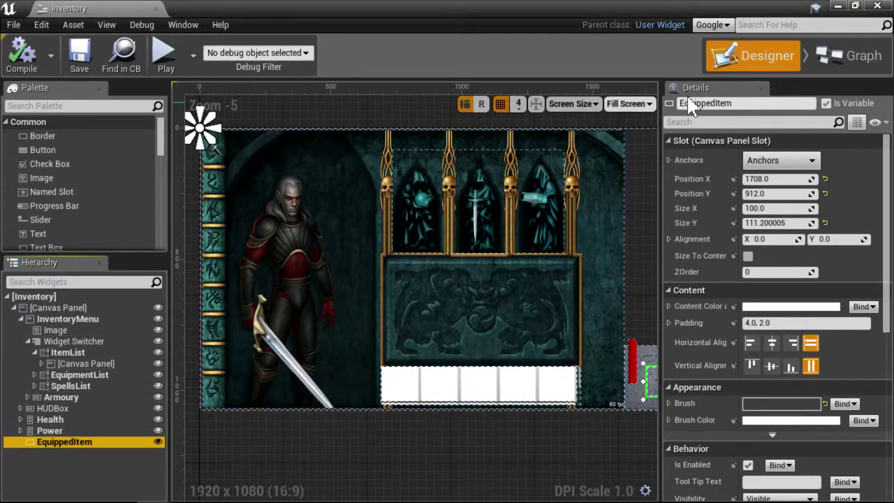
# Examine the Get_BloodBar_Percent_0 and Get_MagicBar_Percent_0 functions in the Inventory widget's graph
pyautogui.click(846, 62)
pyautogui.moveTo(499, 194); pyautogui.dragTo(402, 204, button='right')
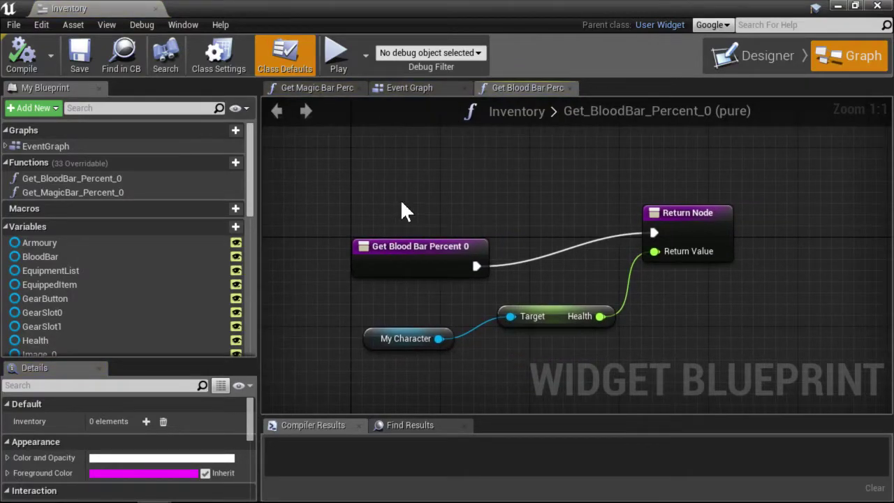
pyautogui.click(314, 87)
pyautogui.moveTo(461, 202); pyautogui.dragTo(419, 166, button='right')
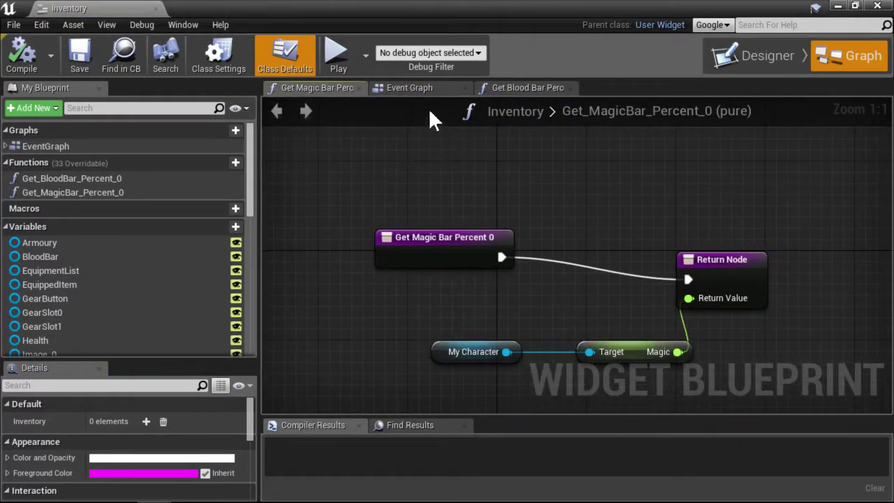
# Inspect the Event Construct chain that casts to my_character in the Inventory widget's event graph
pyautogui.click(414, 90)
pyautogui.scroll(-4, 431, 234)
pyautogui.moveTo(370, 218); pyautogui.dragTo(869, 266, button='right')
pyautogui.scroll(2, 685, 282)
pyautogui.moveTo(604, 287); pyautogui.dragTo(671, 313, button='right')
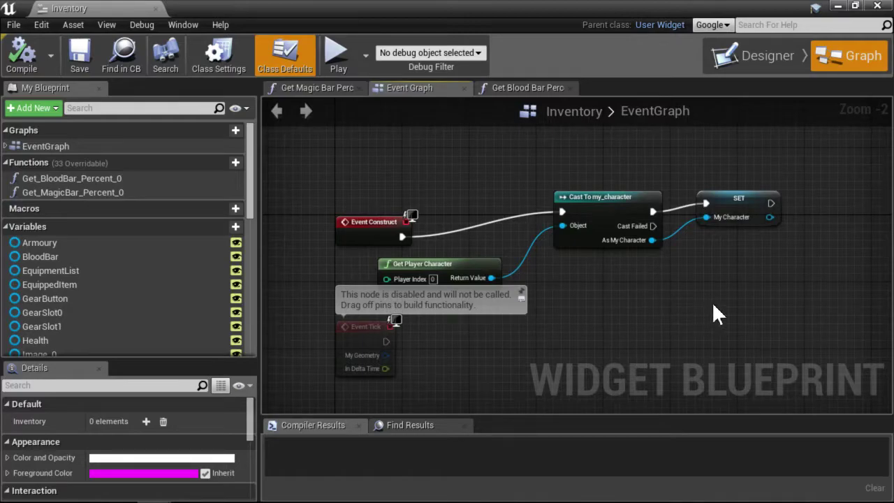
# Trace the Refresh event through its slot array, ForEachLoop and Branch nodes, and close the Inventory editor
pyautogui.moveTo(781, 308); pyautogui.dragTo(311, 233, button='right')
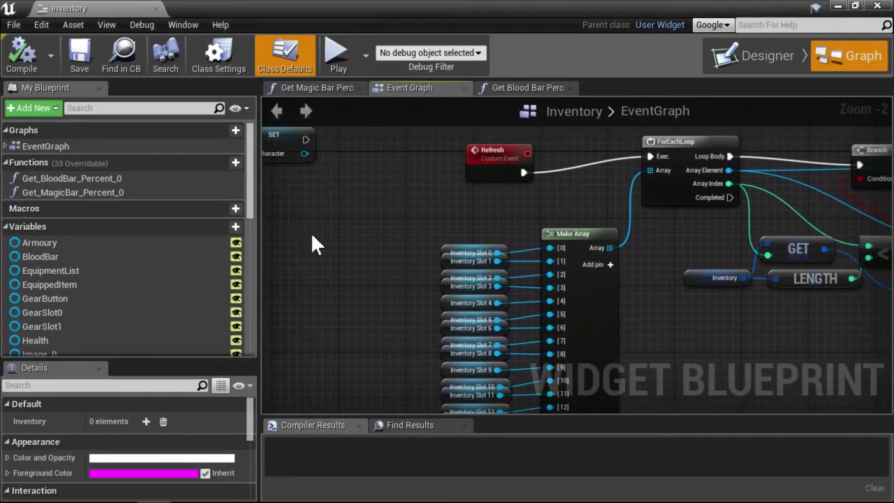
pyautogui.scroll(-1, 311, 231)
pyautogui.moveTo(365, 232); pyautogui.dragTo(359, 168, button='right')
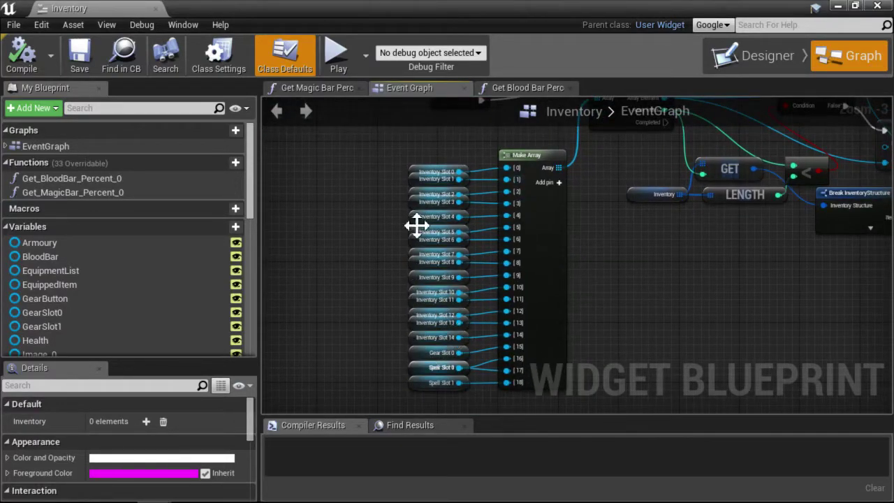
pyautogui.moveTo(394, 157); pyautogui.dragTo(383, 320, button='right')
pyautogui.scroll(1, 383, 320)
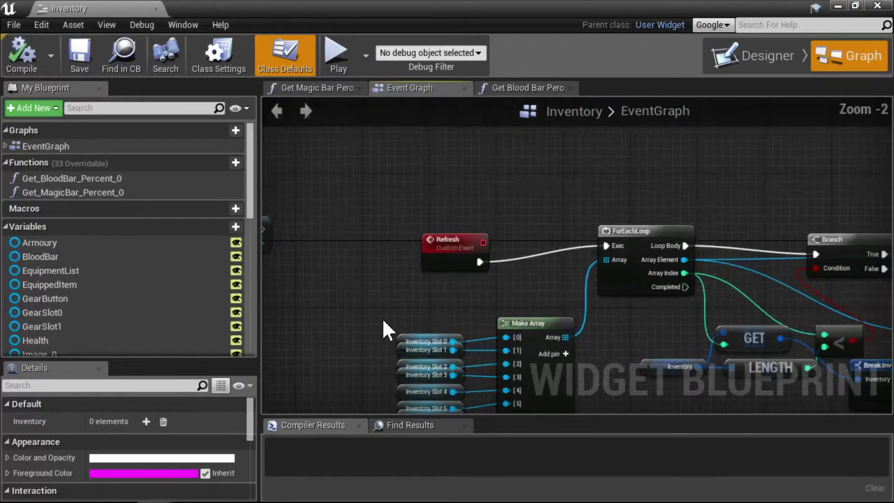
pyautogui.moveTo(533, 283); pyautogui.dragTo(193, 221, button='right')
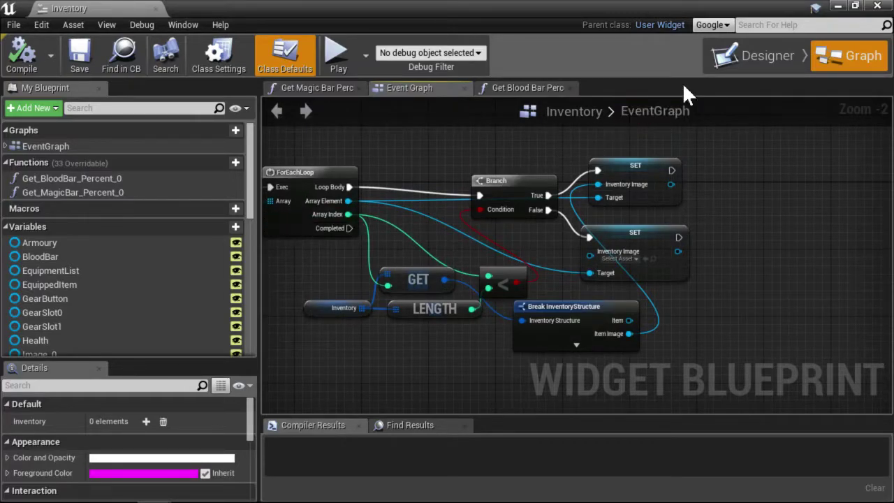
pyautogui.click(888, 7)
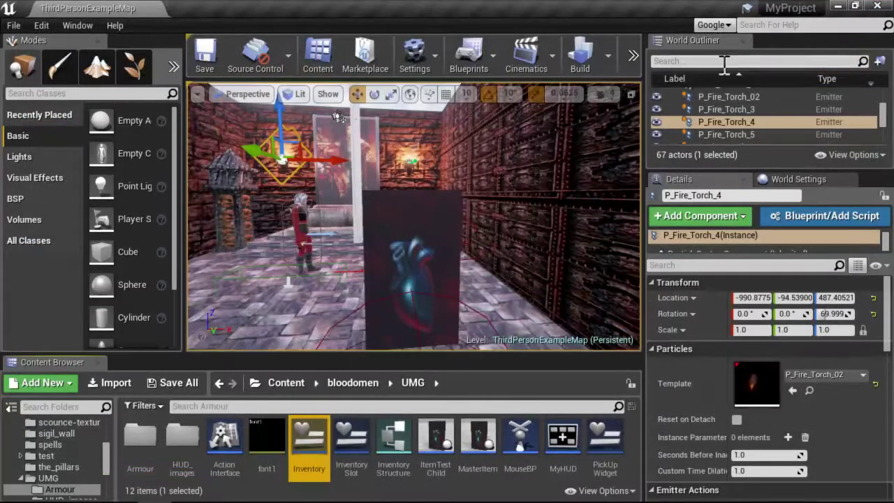
# Open the InventorySlot widget and inspect the details of its button and image, including their bindings and events
pyautogui.doubleClick(353, 441)
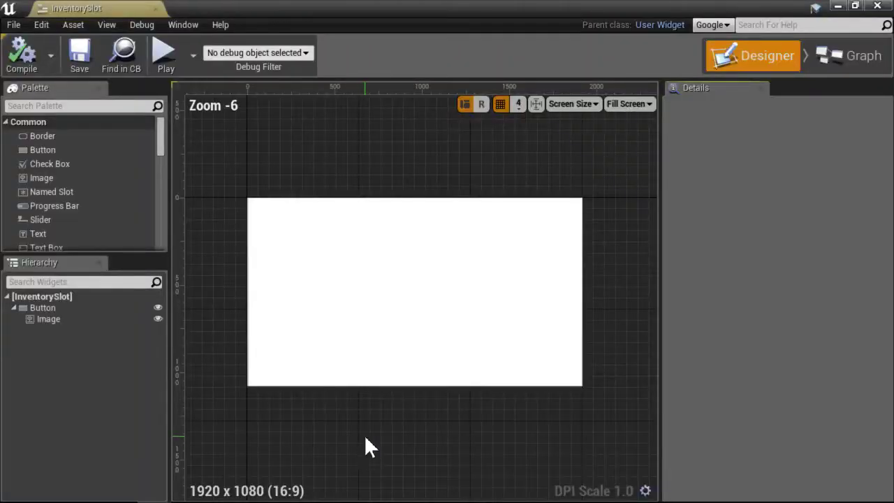
pyautogui.click(48, 307)
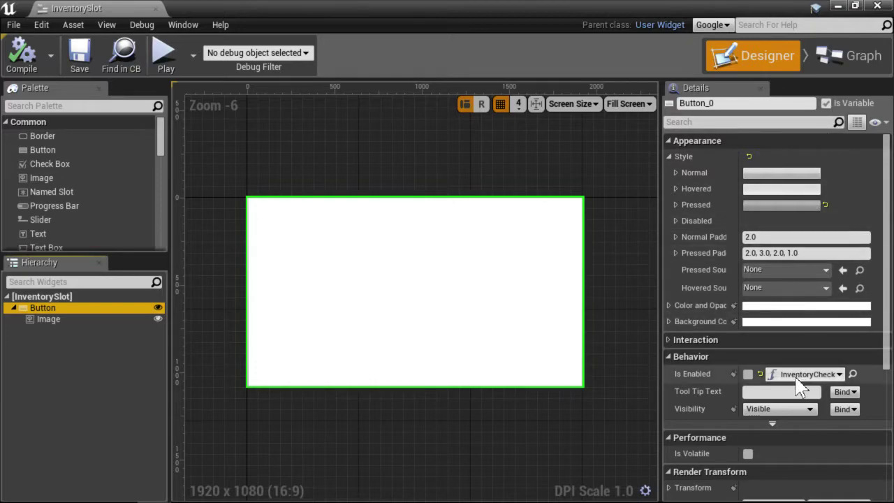
pyautogui.scroll(-3, 776, 448)
pyautogui.scroll(-4, 776, 450)
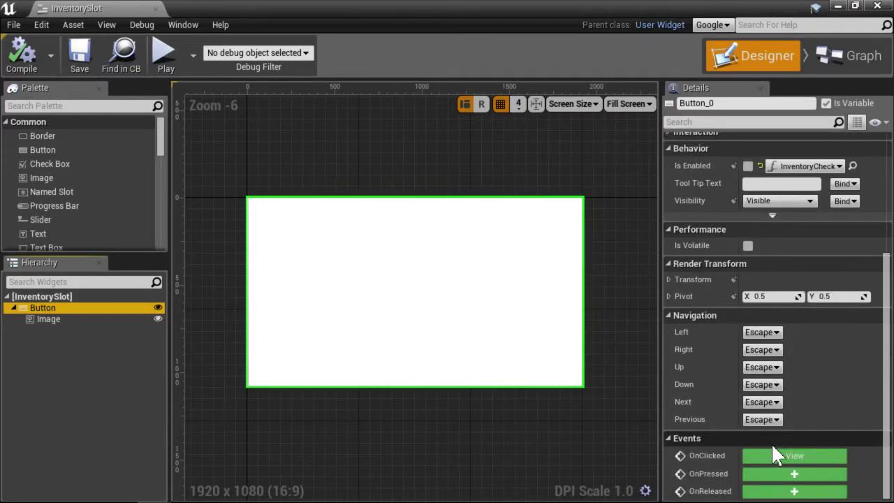
pyautogui.click(78, 320)
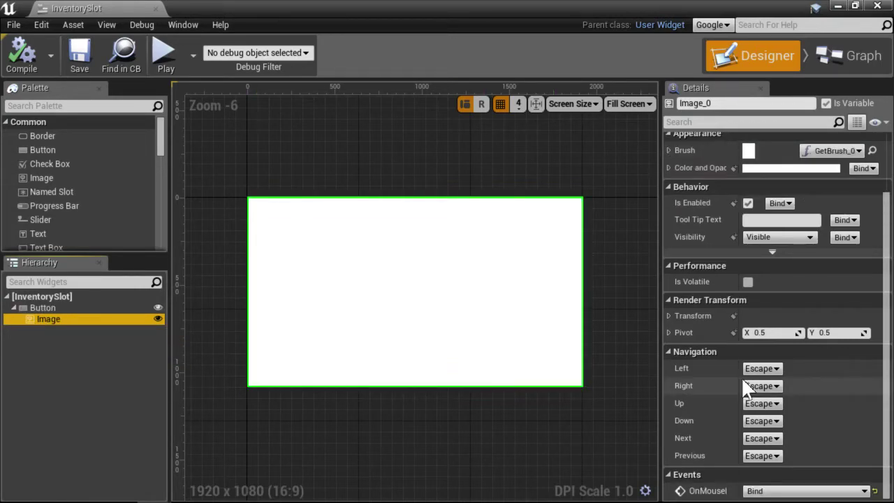
pyautogui.scroll(1, 741, 377)
pyautogui.scroll(3, 766, 259)
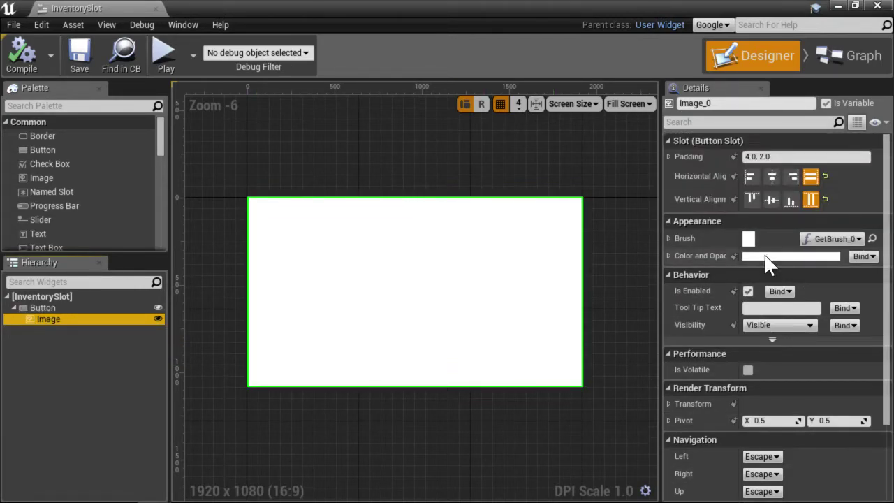
# Examine the Slot Clicked section of the InventorySlot event graph
pyautogui.click(841, 62)
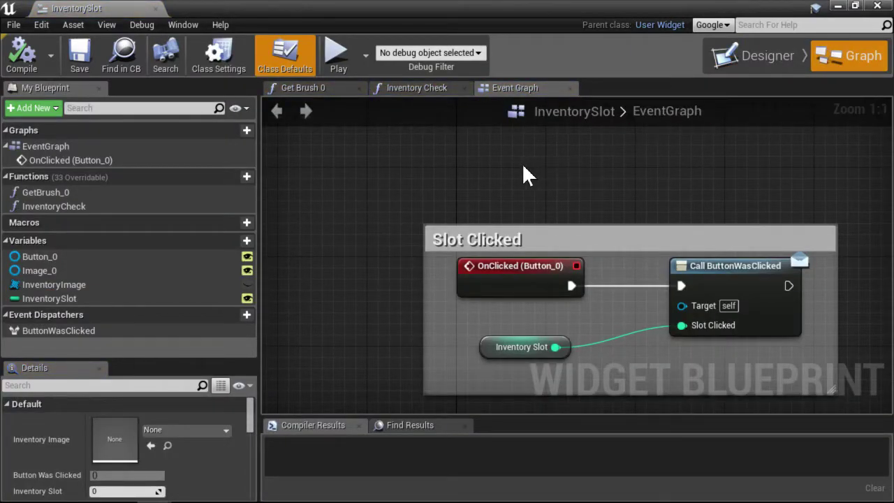
pyautogui.moveTo(528, 175); pyautogui.dragTo(459, 148, button='right')
pyautogui.scroll(-4, 460, 155)
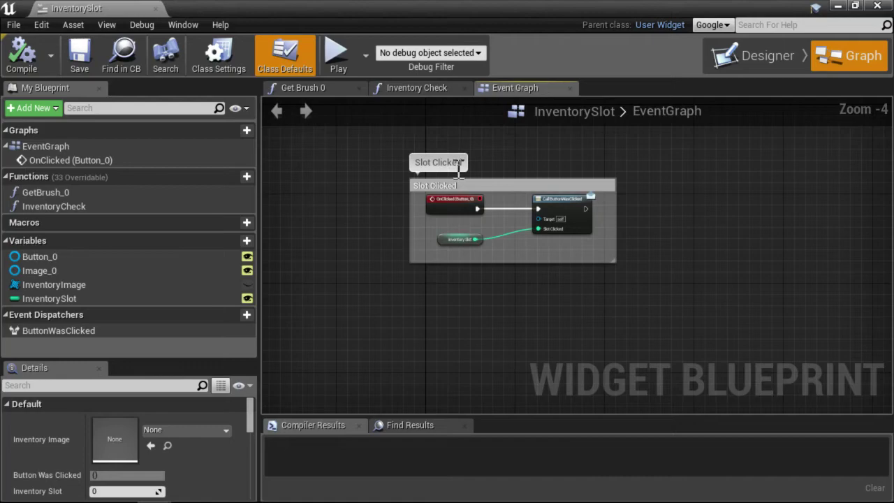
pyautogui.scroll(4, 459, 165)
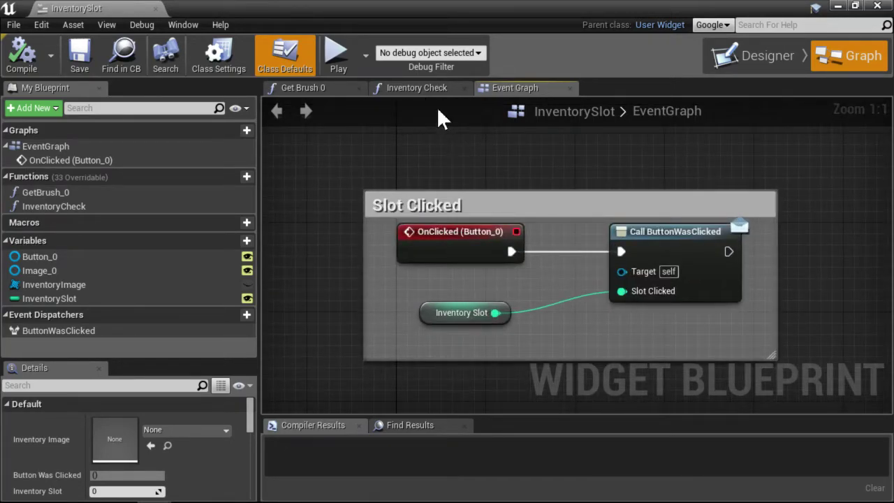
# Review the InventoryCheck and GetBrush_0 functions of InventorySlot, and close its editor
pyautogui.click(425, 91)
pyautogui.moveTo(375, 180); pyautogui.dragTo(381, 142, button='right')
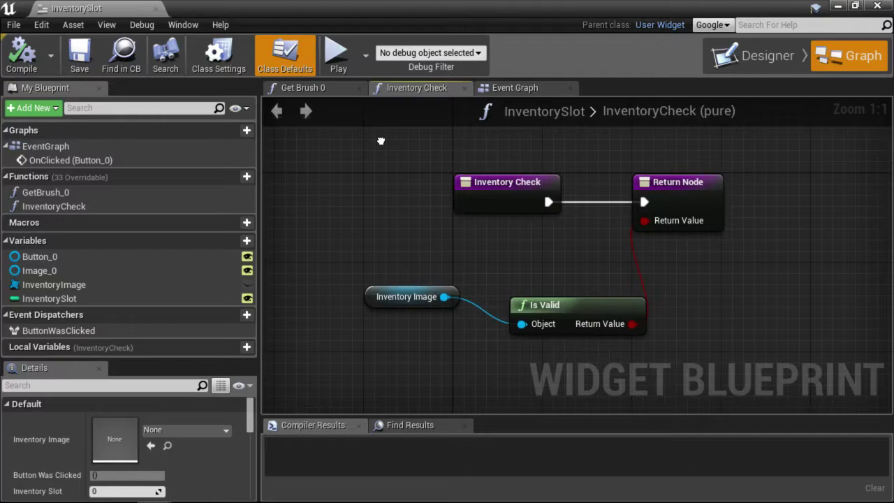
pyautogui.click(316, 91)
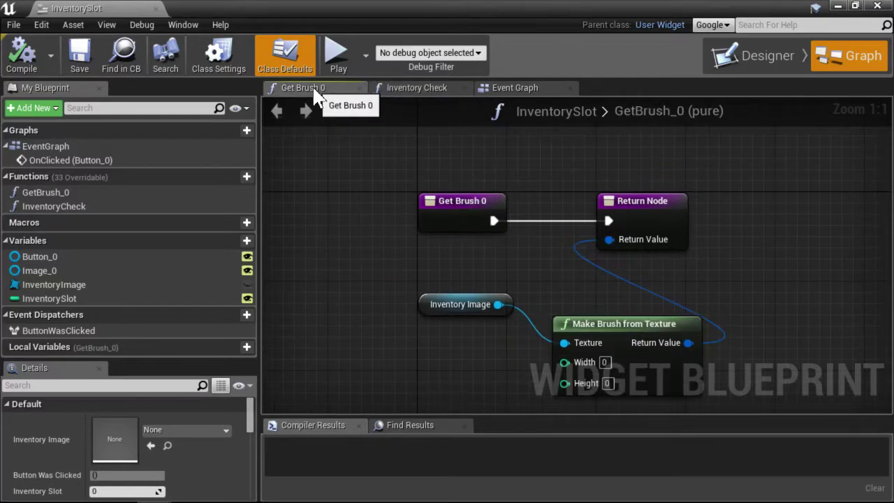
pyautogui.click(876, 7)
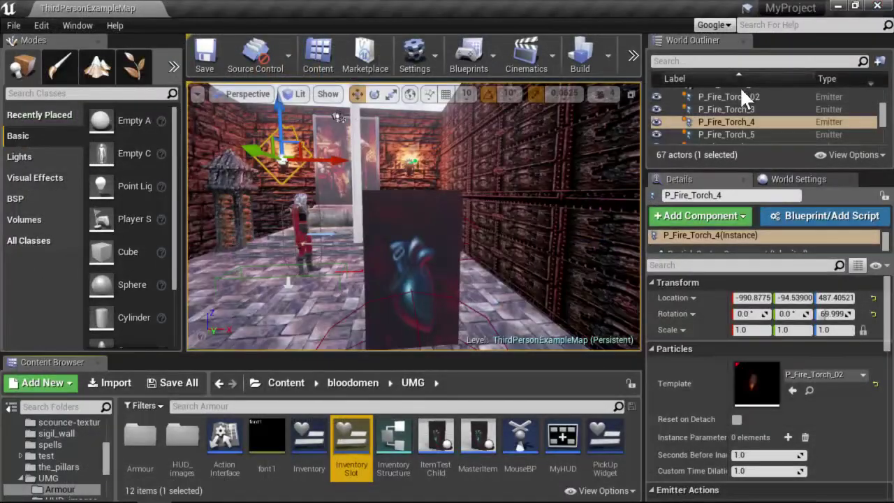
# Open the InventoryStructure asset, review its variables and their types, and close it
pyautogui.click(394, 449)
pyautogui.doubleClick(392, 444)
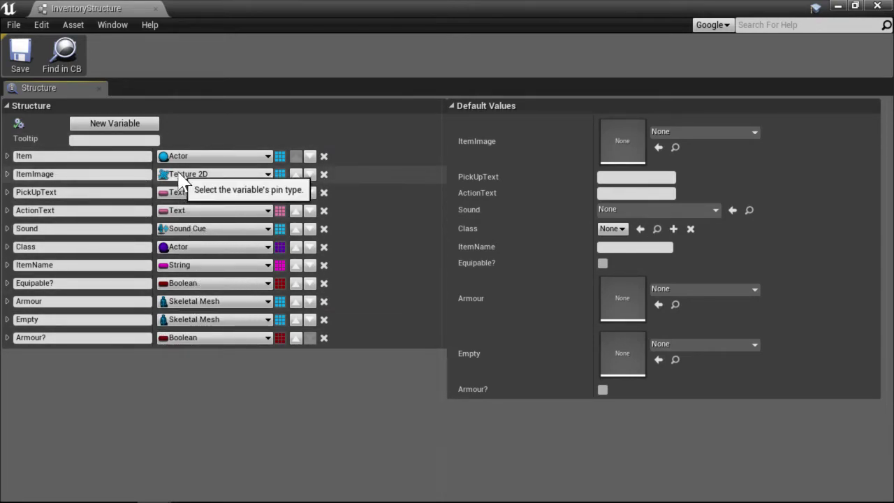
pyautogui.click(877, 7)
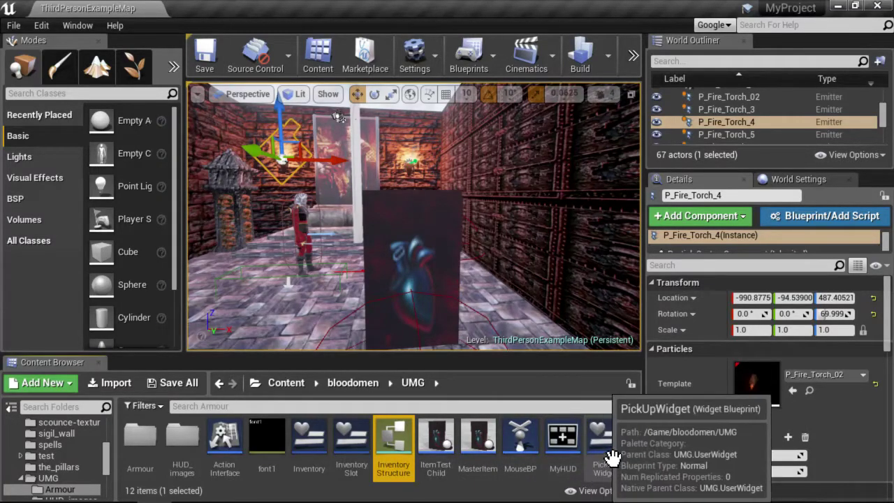
# Open the MyHUD blueprint, examine the widget-creation chain in its event graph, and close it
pyautogui.doubleClick(568, 453)
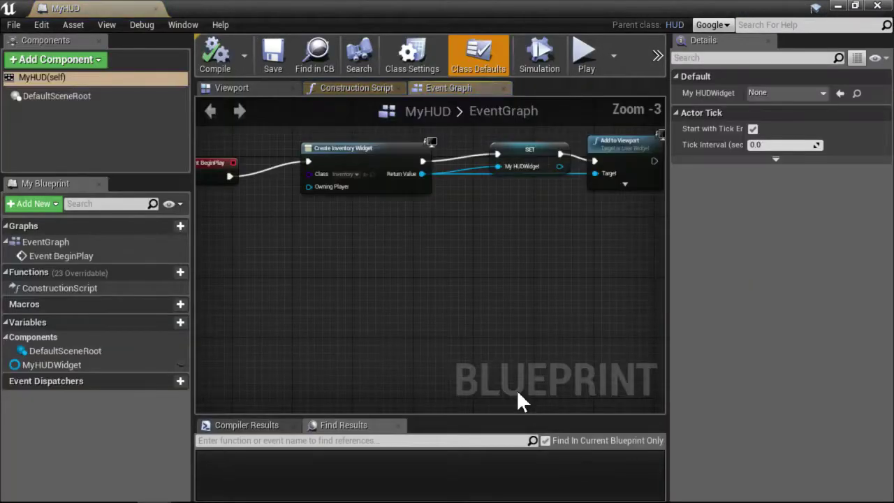
pyautogui.scroll(-1, 452, 323)
pyautogui.moveTo(452, 323); pyautogui.dragTo(466, 366, button='right')
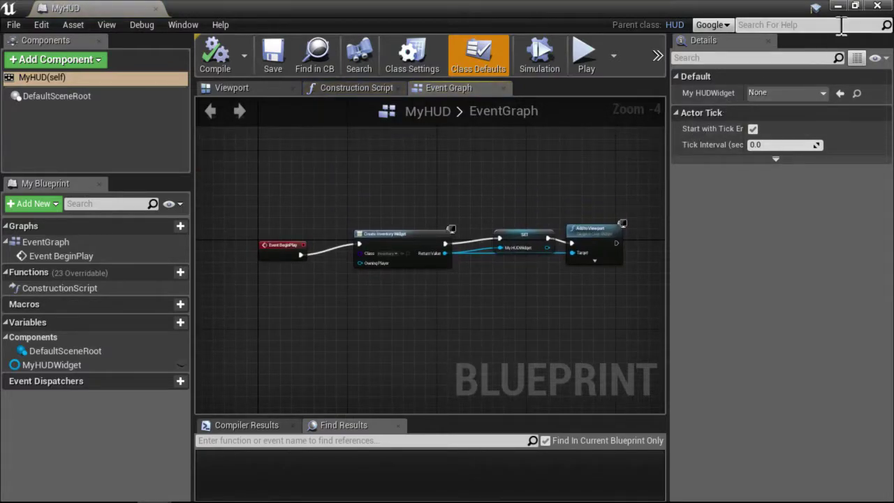
pyautogui.click(877, 11)
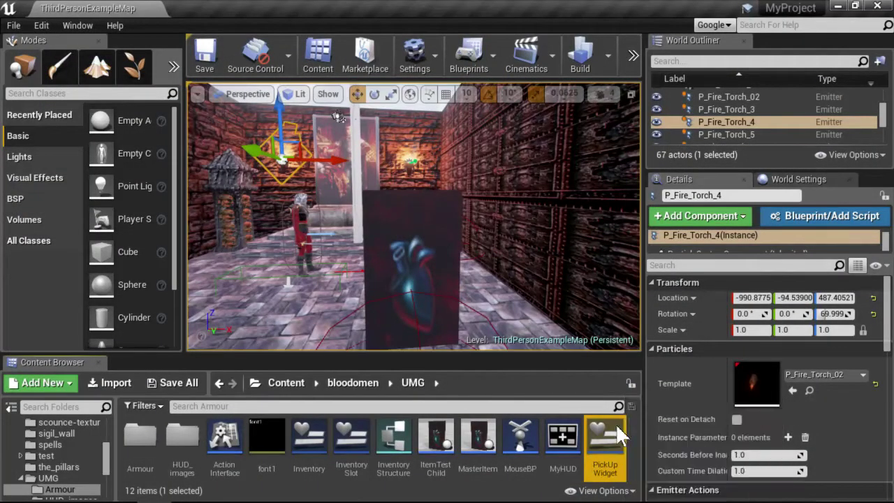
# Open the PickUpWidget blueprint and examine its event graph's visibility and viewport-position logic
pyautogui.doubleClick(616, 423)
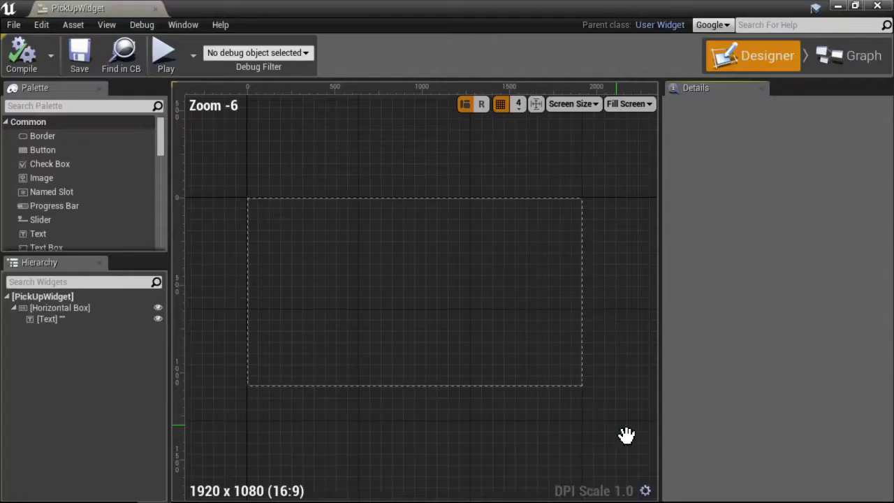
pyautogui.click(812, 54)
pyautogui.scroll(-2, 562, 227)
pyautogui.moveTo(557, 248); pyautogui.dragTo(599, 319, button='right')
pyautogui.scroll(2, 527, 290)
pyautogui.moveTo(522, 227); pyautogui.dragTo(519, 268, button='right')
pyautogui.moveTo(438, 278); pyautogui.dragTo(303, 113, button='right')
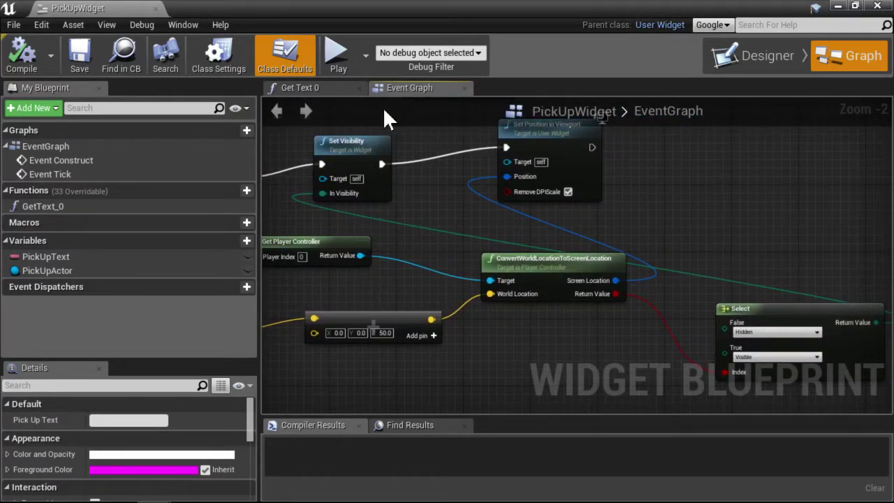
# Examine the GetText_0 function of PickUpWidget, and close its editor
pyautogui.click(308, 97)
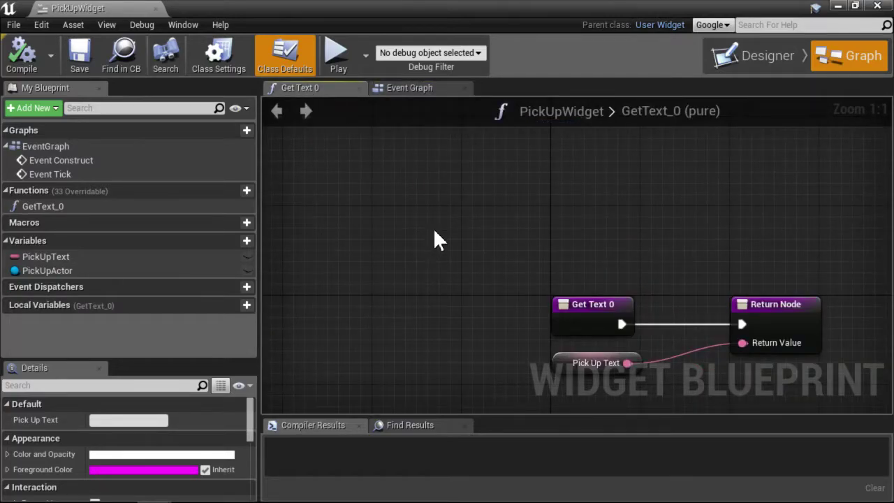
pyautogui.moveTo(435, 239); pyautogui.dragTo(375, 181, button='right')
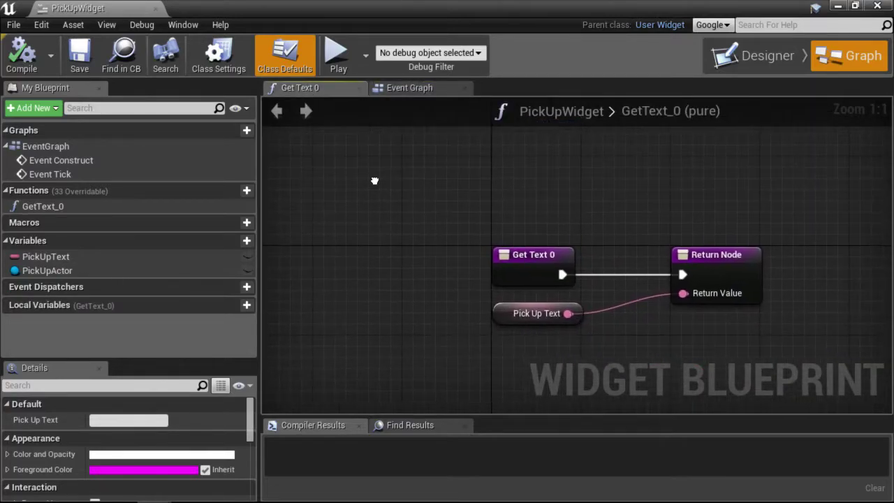
pyautogui.click(876, 7)
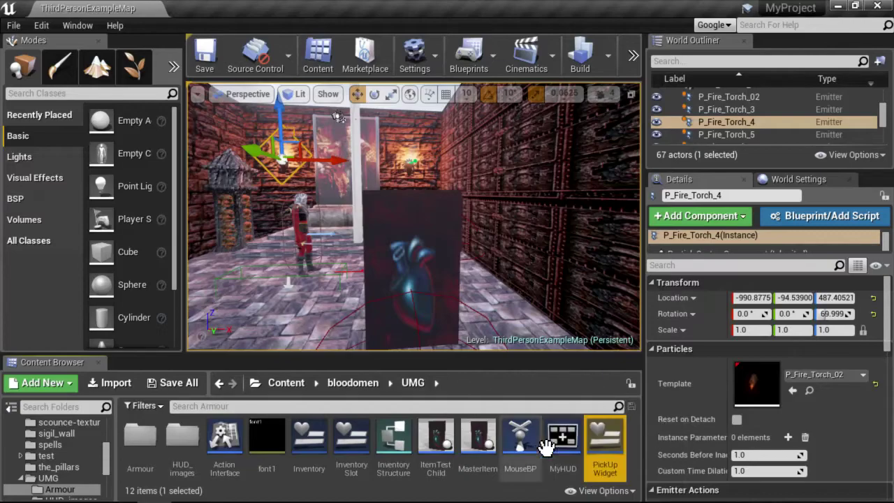
# Open the MasterItem blueprint and examine how its construction script fills InventoryStructure and sets the static mesh
pyautogui.click(489, 458)
pyautogui.doubleClick(493, 460)
pyautogui.scroll(2, 444, 367)
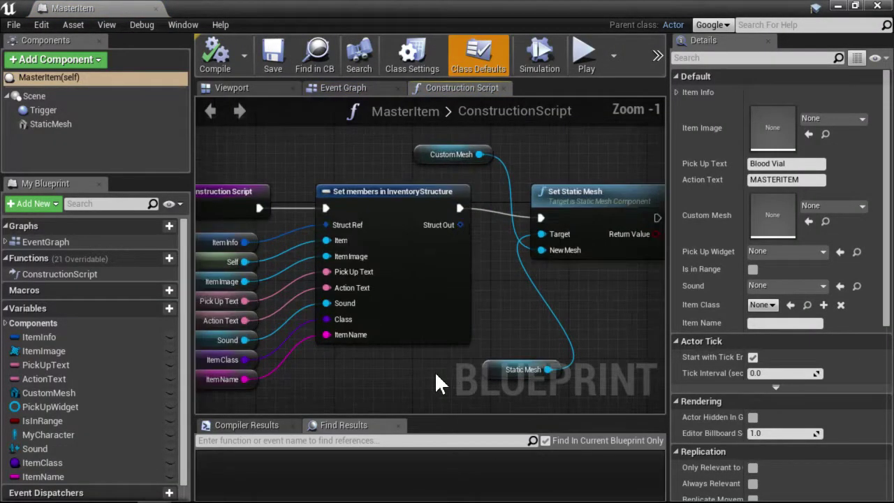
pyautogui.moveTo(422, 375); pyautogui.dragTo(391, 401, button='right')
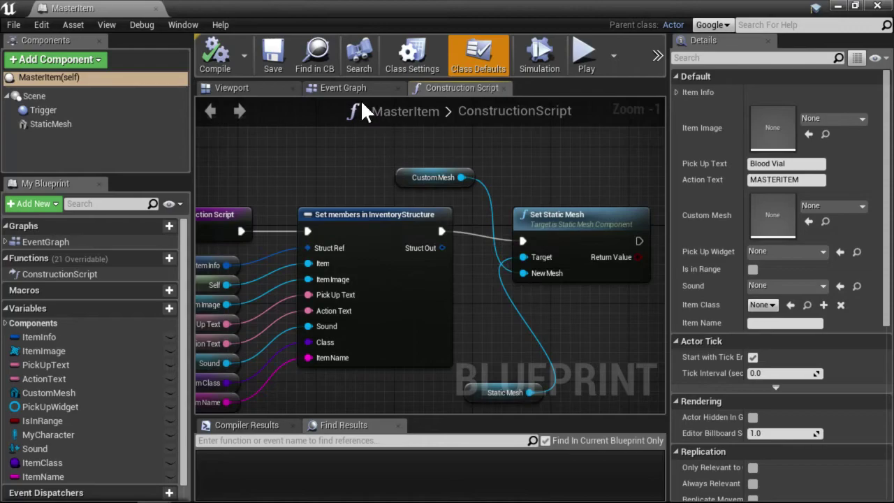
# Survey the node networks in the MasterItem event graph
pyautogui.click(337, 88)
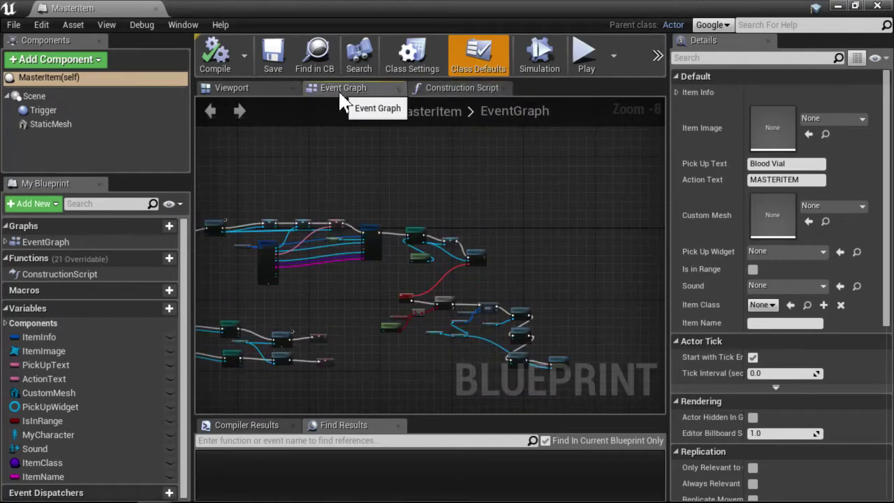
pyautogui.moveTo(338, 187); pyautogui.dragTo(517, 286, button='right')
pyautogui.scroll(4, 516, 272)
pyautogui.moveTo(455, 309); pyautogui.dragTo(433, 214, button='right')
pyautogui.scroll(1, 519, 210)
pyautogui.scroll(-1, 385, 361)
pyautogui.scroll(-2, 369, 385)
pyautogui.moveTo(369, 385); pyautogui.dragTo(410, 410, button='right')
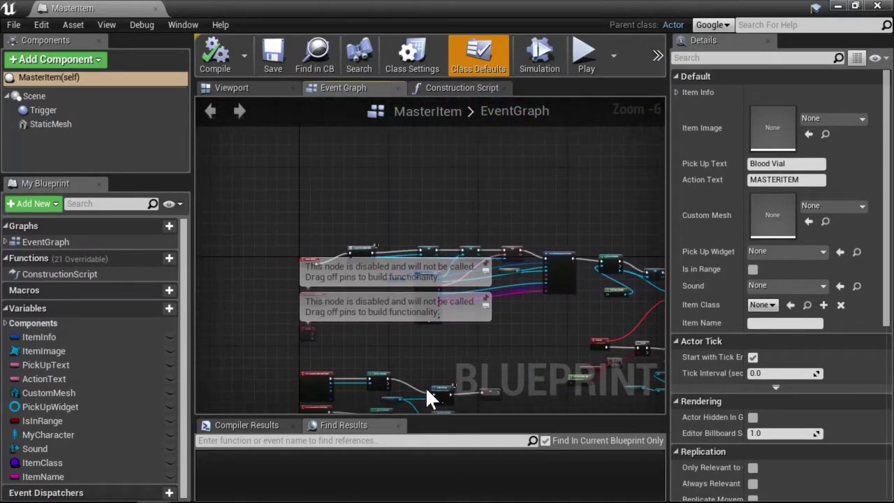
# Inspect the Event BeginPlay chain and its Create Pick Up Widget node in the MasterItem event graph
pyautogui.scroll(2, 428, 379)
pyautogui.scroll(1, 405, 309)
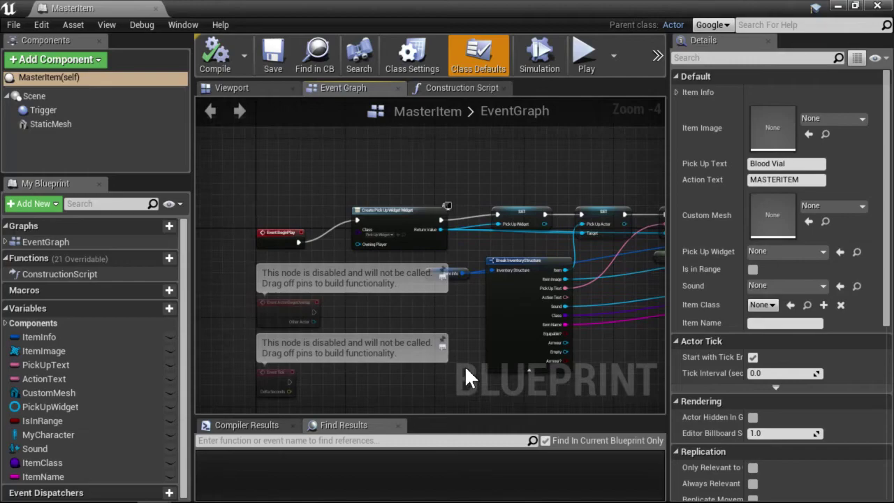
pyautogui.scroll(1, 468, 367)
pyautogui.scroll(2, 440, 308)
pyautogui.moveTo(433, 294); pyautogui.dragTo(531, 413, button='right')
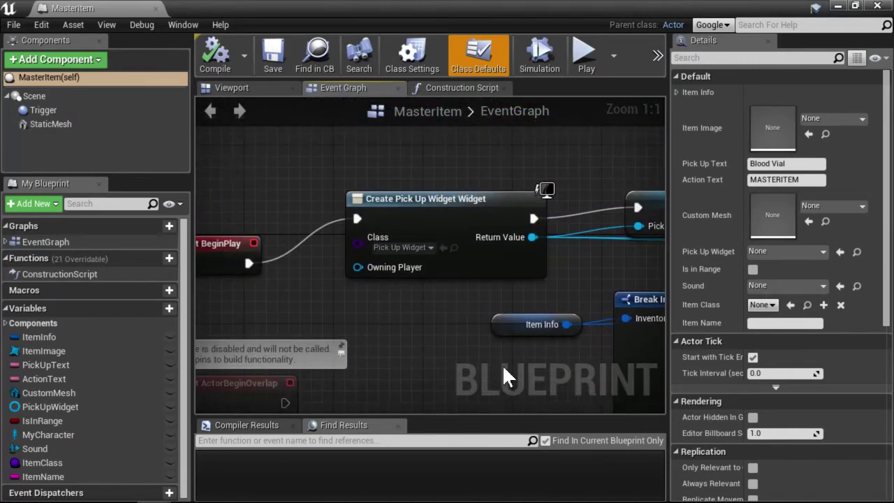
# Trace the rest of the MasterItem BeginPlay chain, from the SET nodes and InventoryStructure through the my_character cast and Bind Event node
pyautogui.scroll(-1, 475, 353)
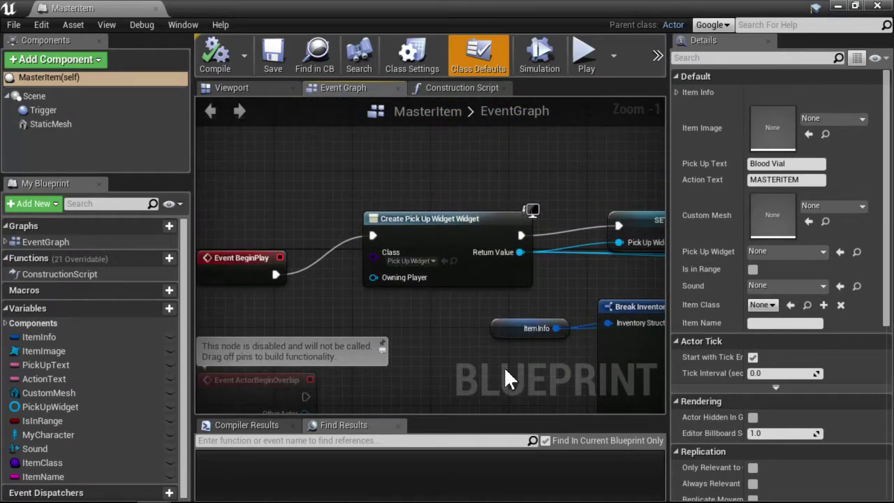
pyautogui.scroll(-1, 506, 369)
pyautogui.moveTo(498, 367); pyautogui.dragTo(144, 294, button='right')
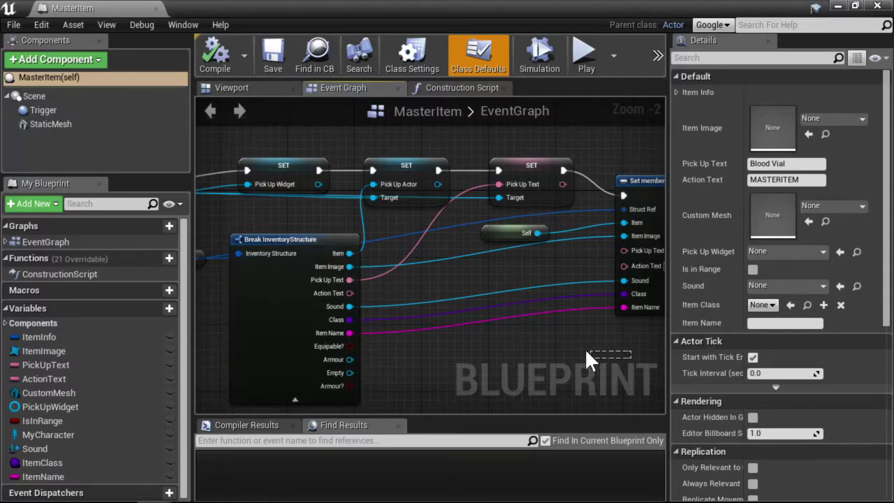
pyautogui.moveTo(567, 339); pyautogui.dragTo(258, 357, button='right')
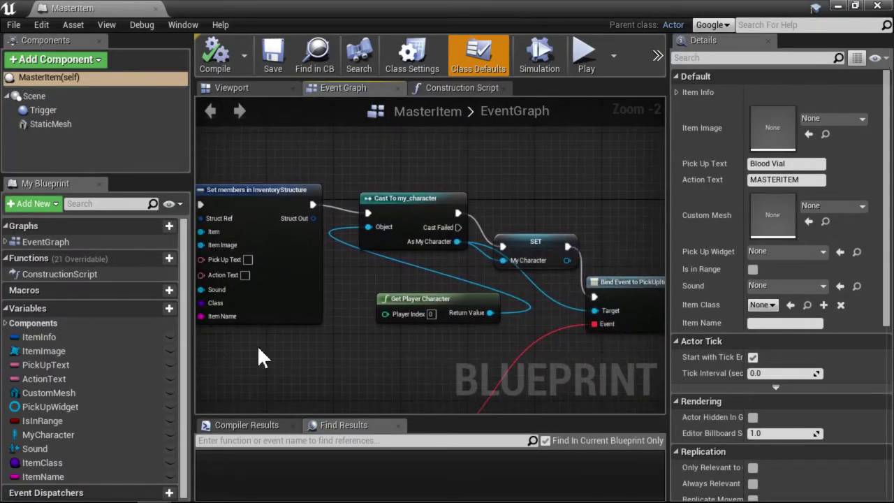
pyautogui.moveTo(432, 368); pyautogui.dragTo(405, 184, button='right')
pyautogui.moveTo(447, 356); pyautogui.dragTo(323, 230, button='right')
pyautogui.moveTo(494, 339); pyautogui.dragTo(350, 172, button='right')
pyautogui.scroll(-3, 397, 313)
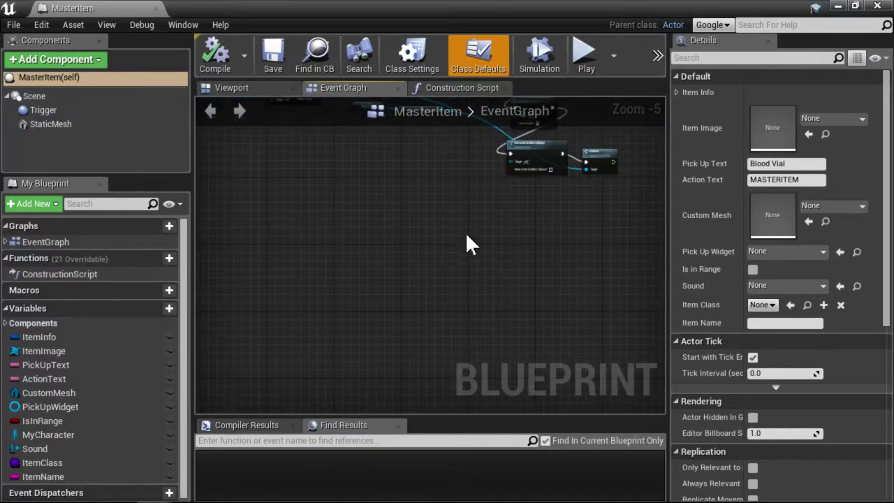
# Review MasterItem's construction script and its component viewport, and close the blueprint editor
pyautogui.click(454, 89)
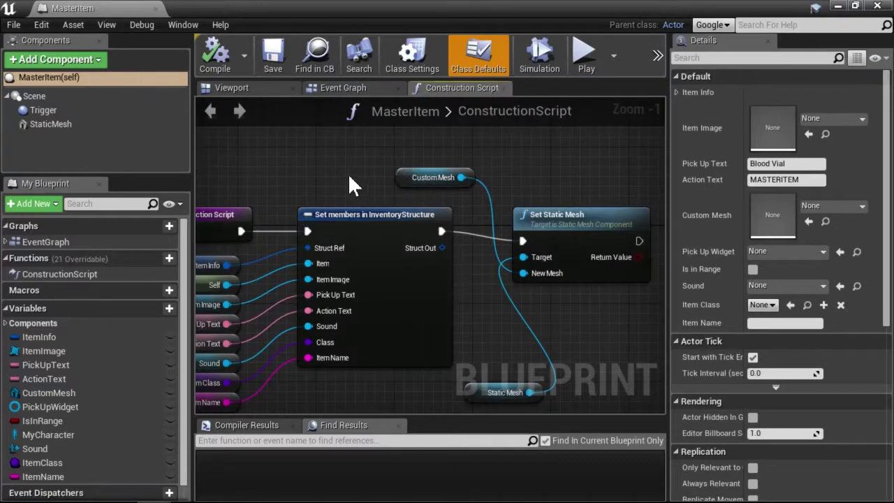
pyautogui.click(251, 91)
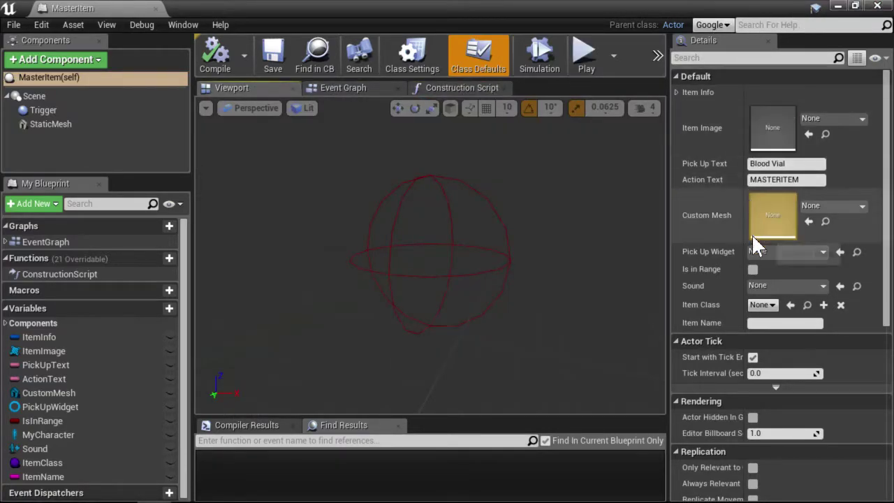
pyautogui.click(878, 7)
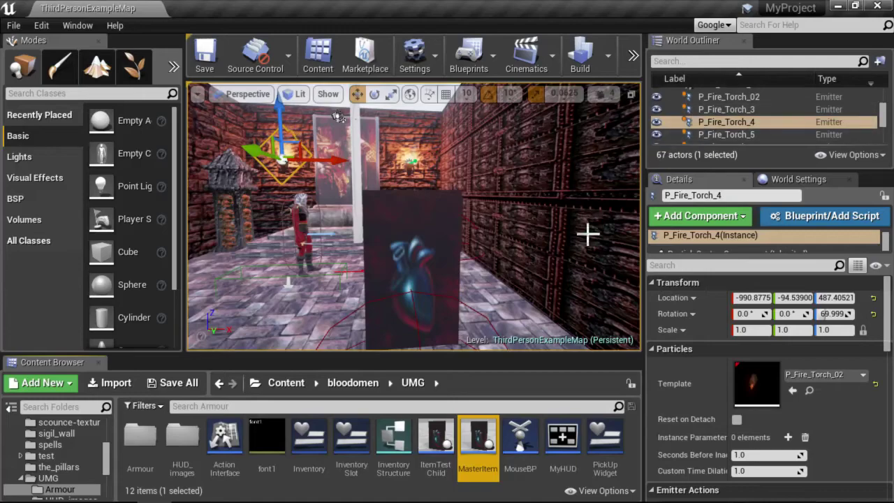
# Play the level in the viewport, walk the character to the item by the wall and pick it up
pyautogui.moveTo(313, 246); pyautogui.dragTo(194, 241, button='right')
pyautogui.moveTo(383, 255); pyautogui.dragTo(333, 257, button='right')
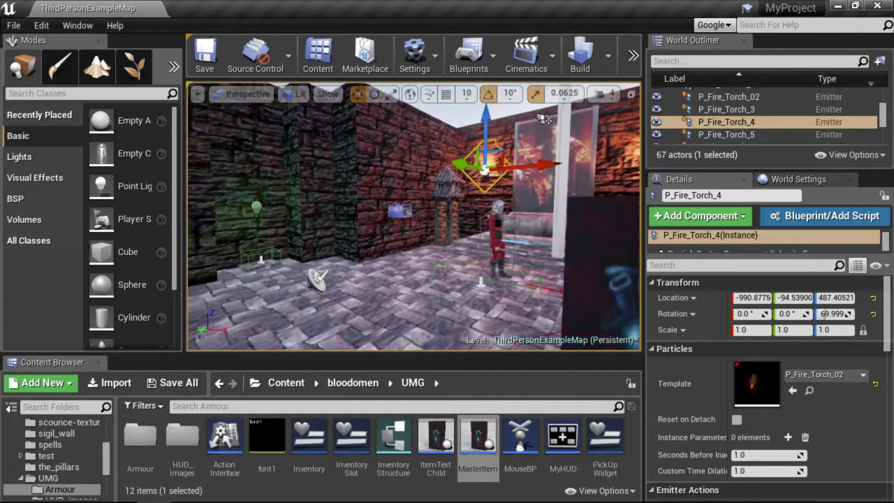
pyautogui.click(634, 56)
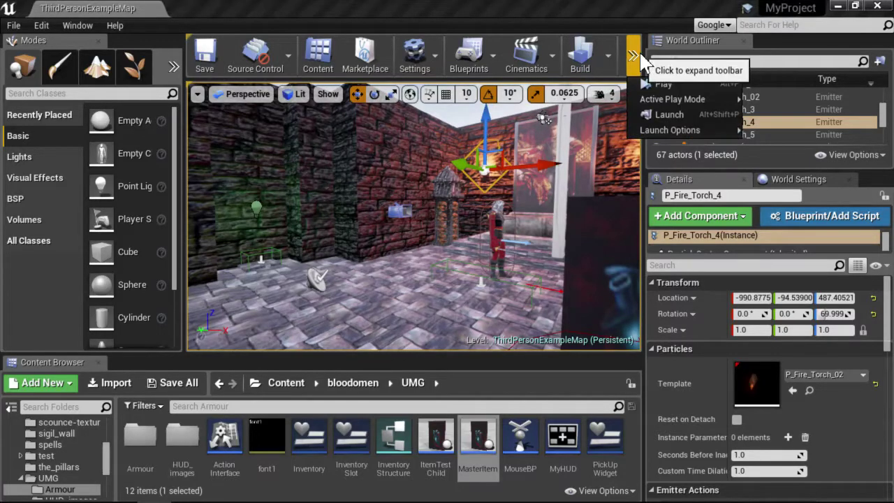
pyautogui.click(650, 83)
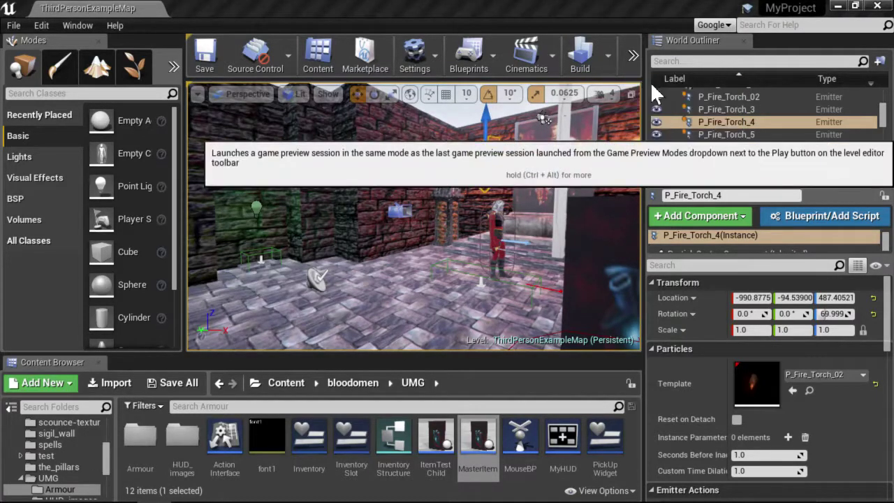
pyautogui.click(552, 308)
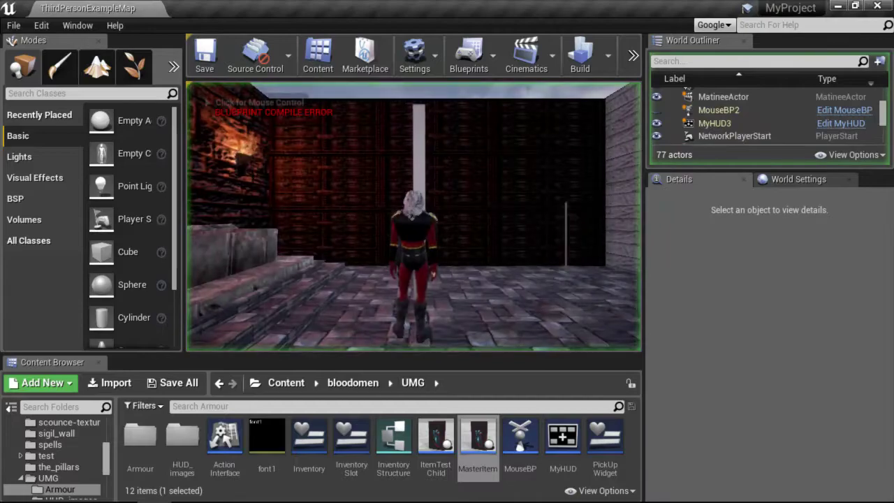
pyautogui.press('w')
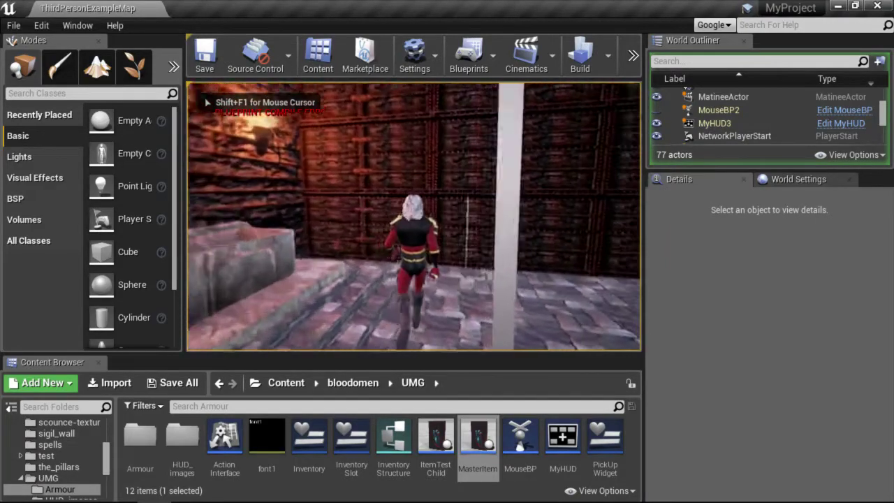
pyautogui.press('e')
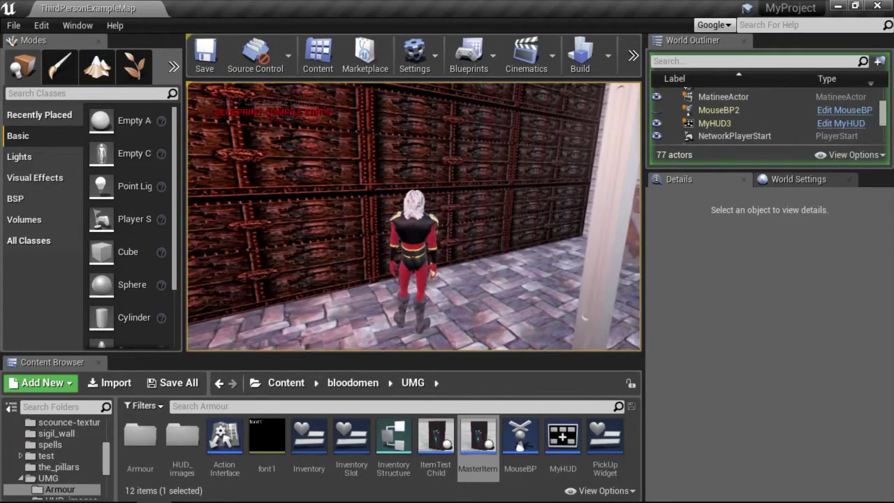
# Open the in-game inventory, view it full screen to check the item slots, and end the play session
pyautogui.press('i')
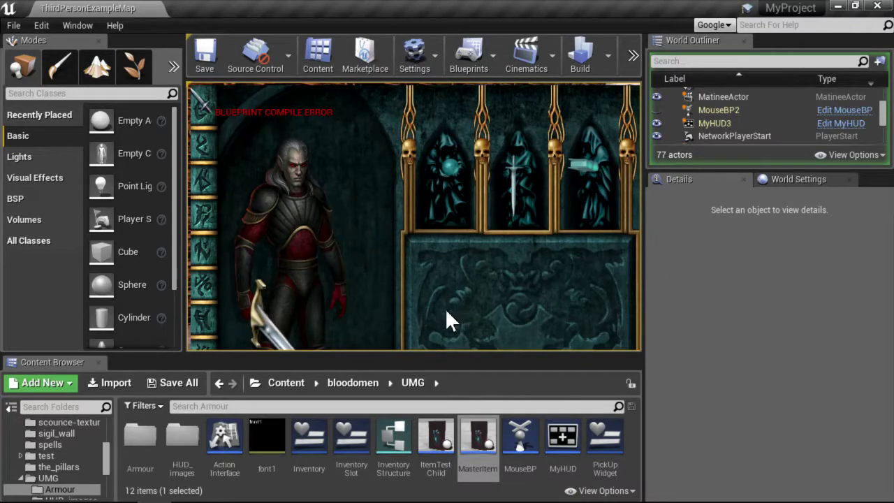
pyautogui.press('F11')
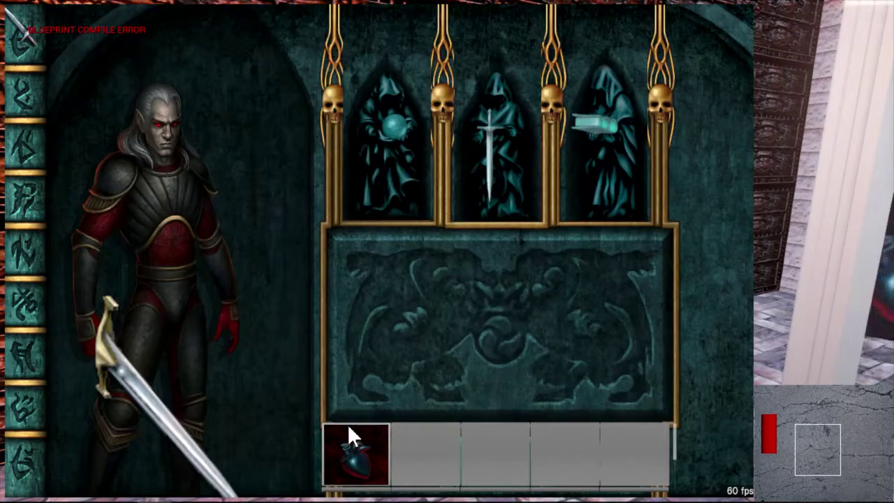
pyautogui.press('Escape')
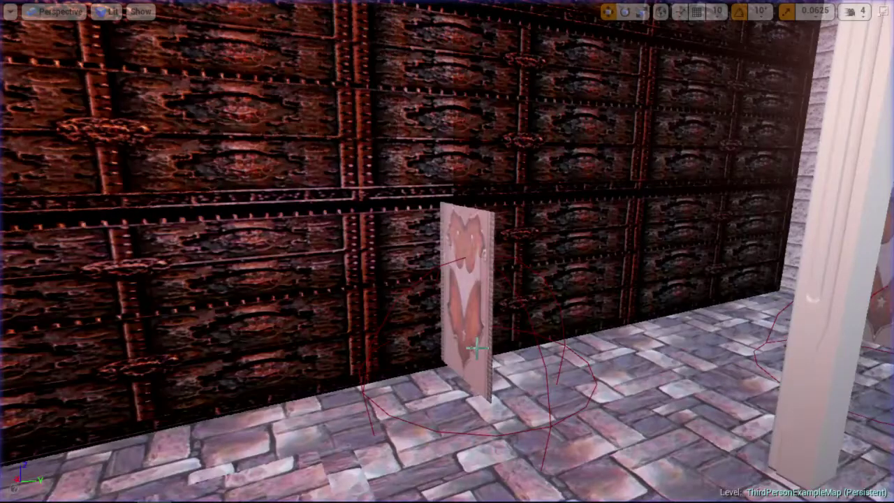